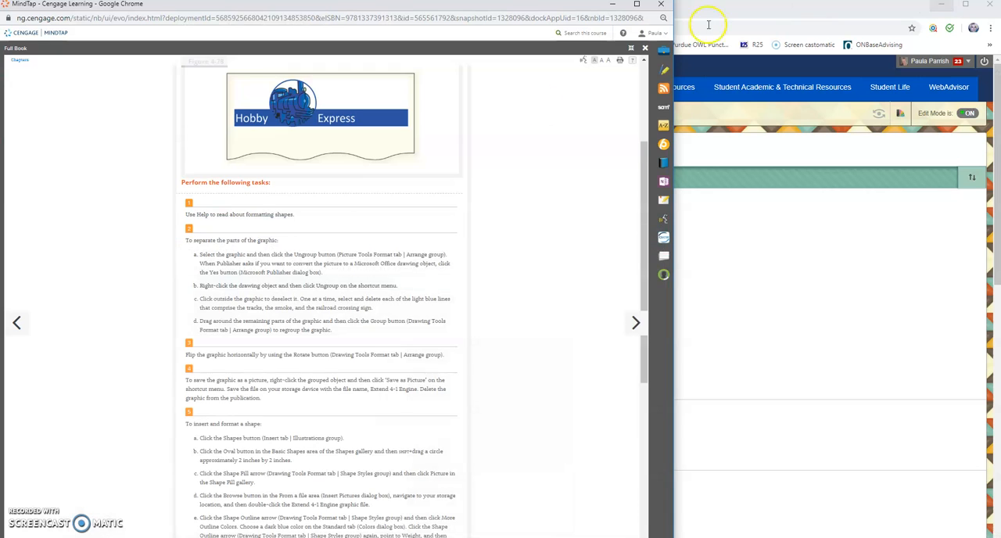
Step: Review the Extend Your Knowledge assignment instructions and highlight the name of the publication file to open
scroll(315, 286, "down", 1)
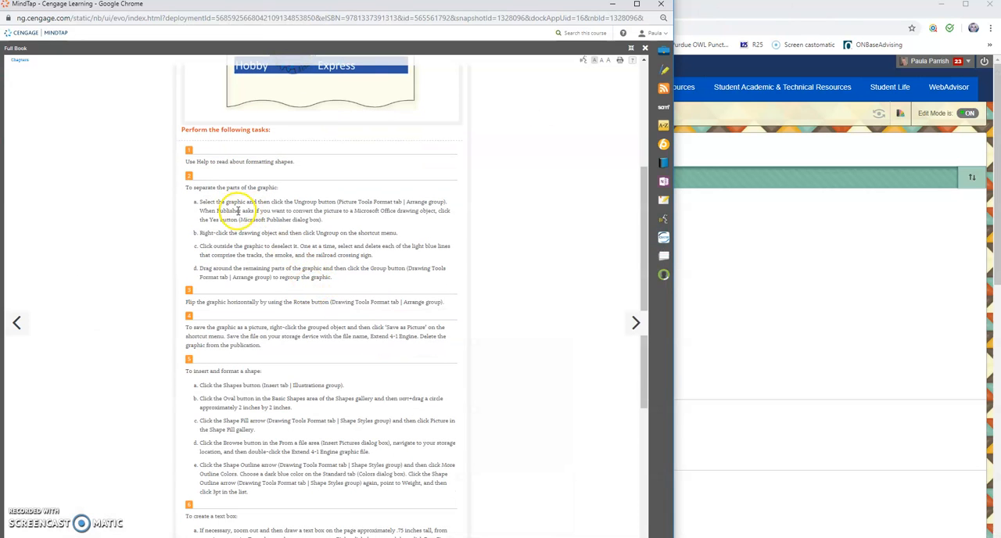
scroll(238, 205, "up", 3)
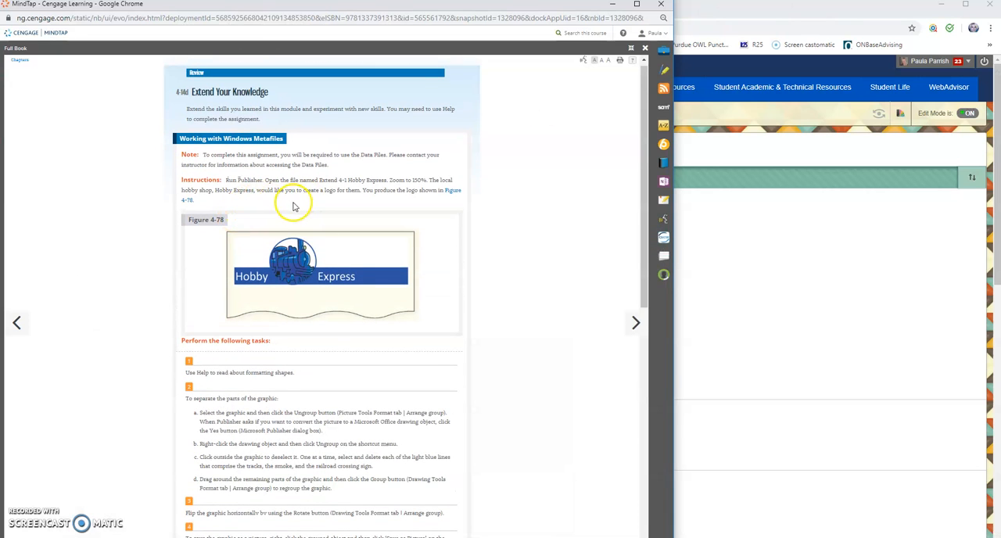
left_click_drag(337, 181, 389, 179)
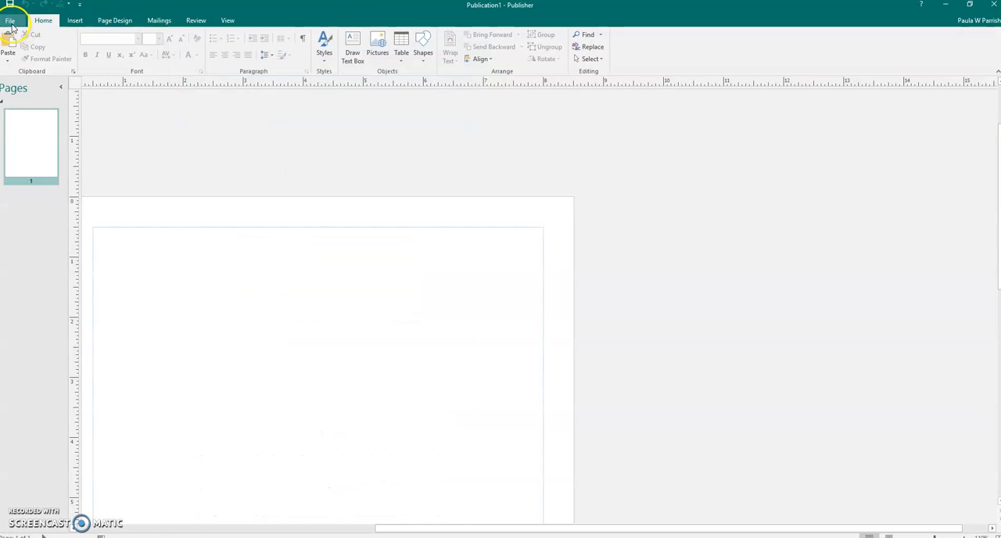
Step: Switch to Publisher and open the publication Extend 4-1 Hobby Express from the OST 233 Data Files folder
left_click(11, 19)
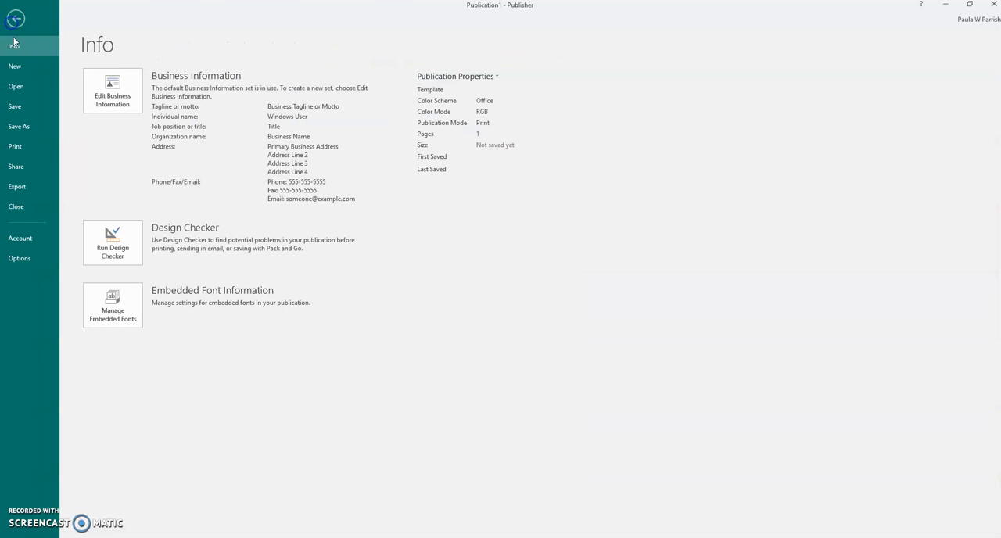
left_click(27, 89)
left_click(129, 195)
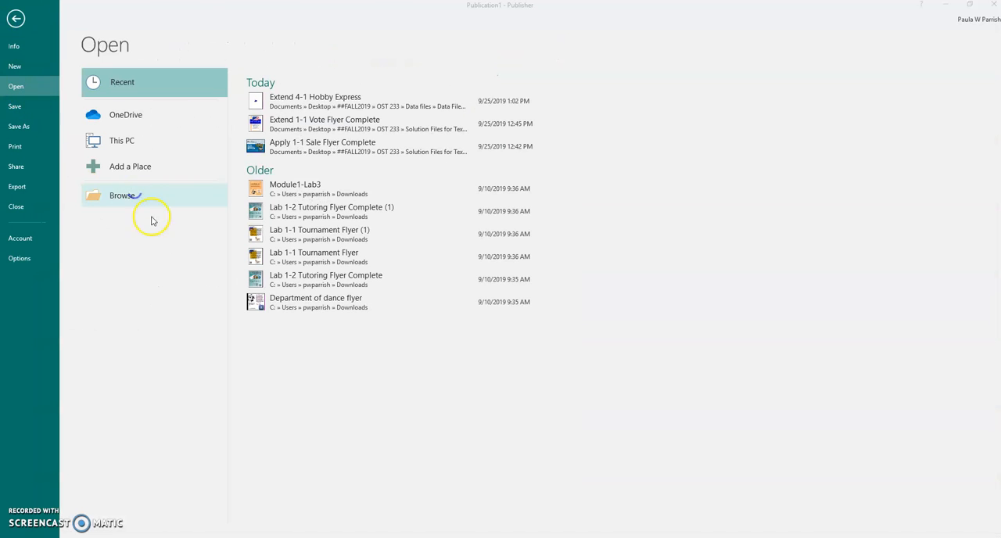
left_click(115, 91)
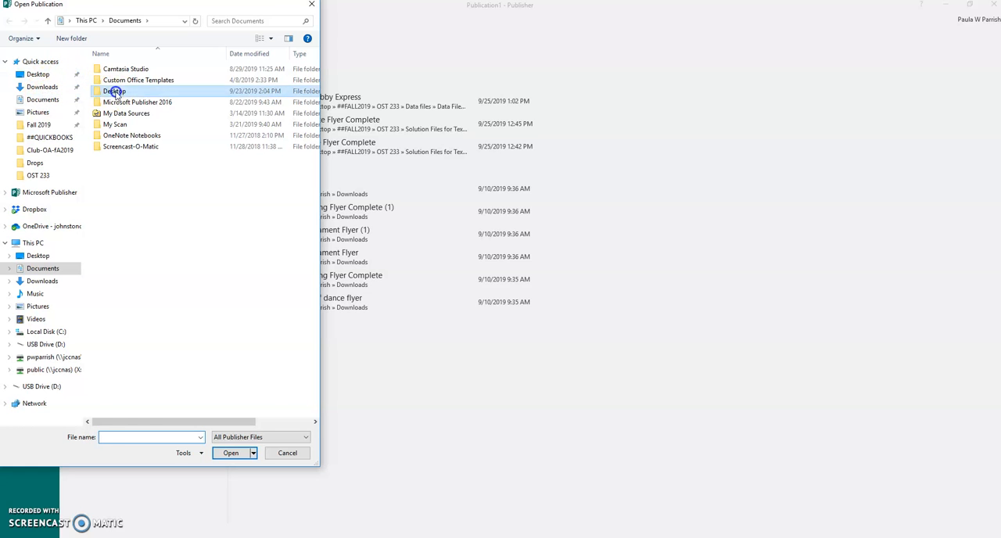
double_click(115, 92)
double_click(113, 123)
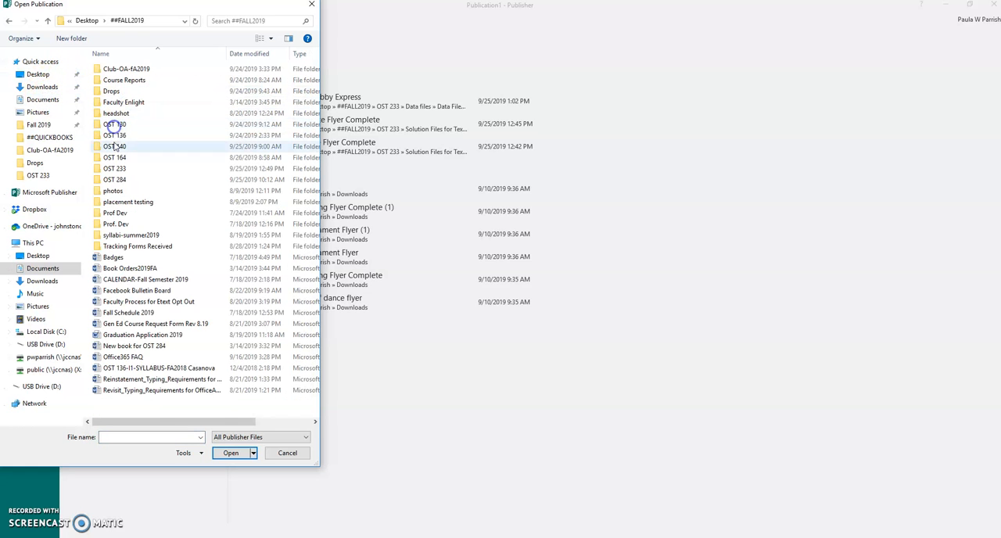
double_click(113, 168)
double_click(109, 92)
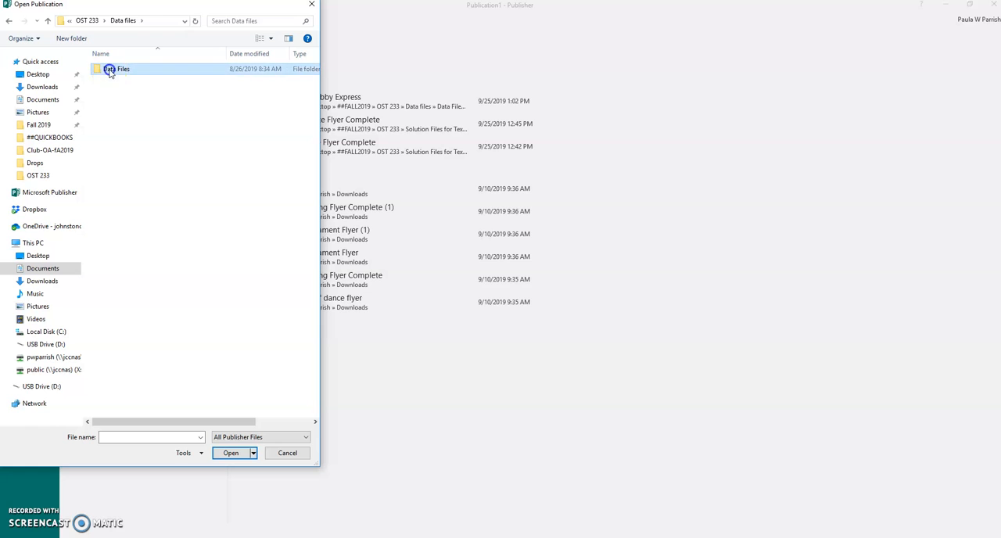
double_click(109, 69)
double_click(114, 106)
double_click(115, 71)
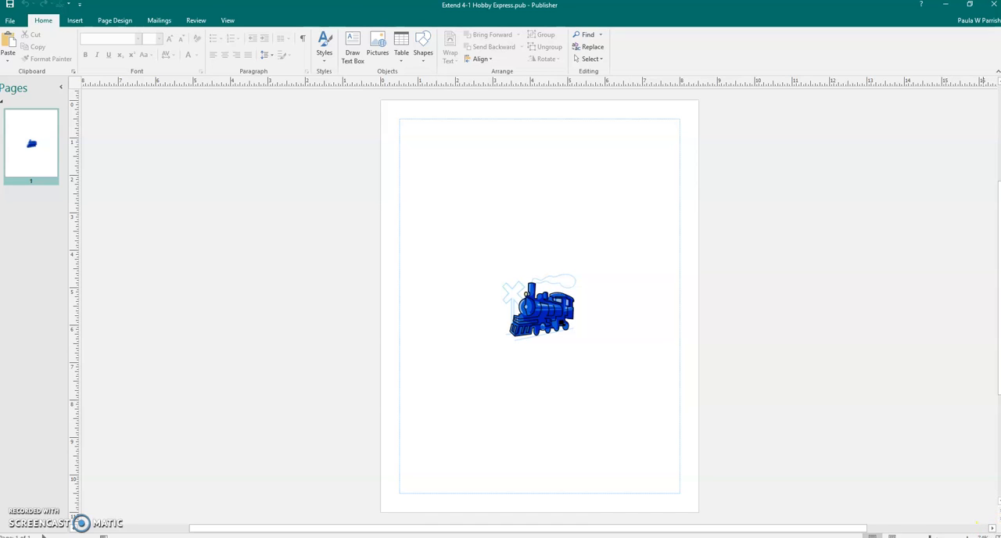
Step: Zoom the publication in to 150%
left_click(971, 537)
left_click(971, 536)
left_click(972, 536)
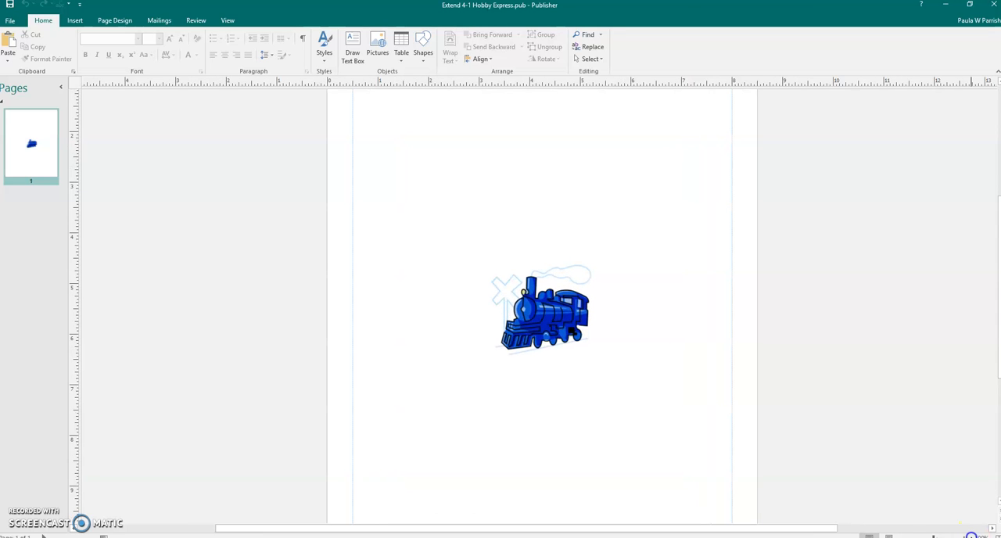
left_click(971, 536)
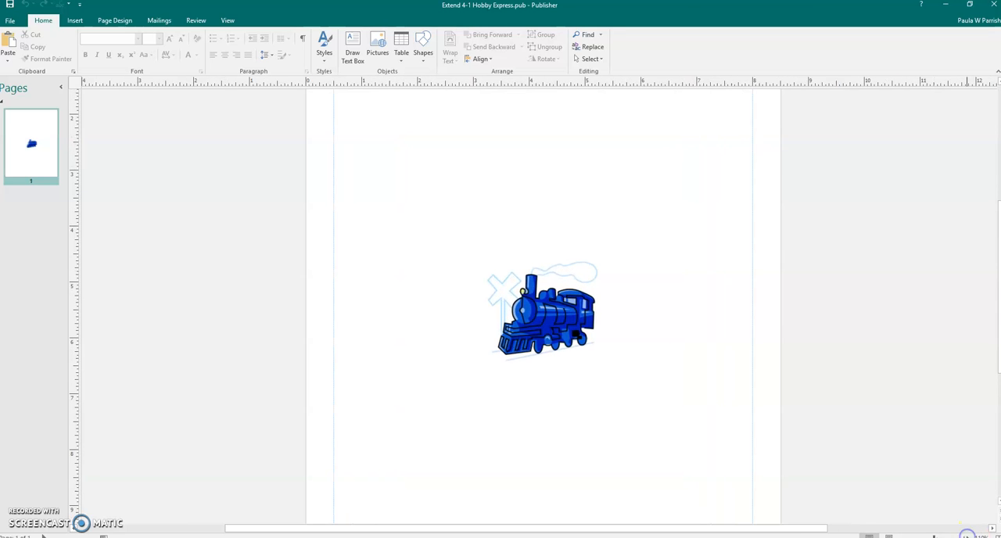
left_click(971, 536)
left_click(971, 536)
left_click(972, 537)
left_click(971, 537)
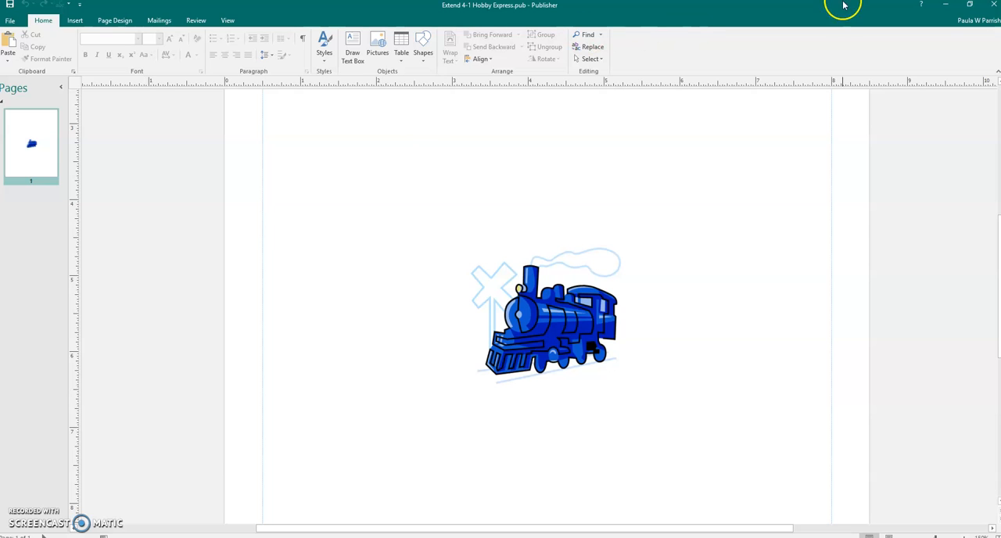
Step: Review the MindTap instructions for separating the parts of the graphic, and select the locomotive picture in Publisher
left_click(944, 10)
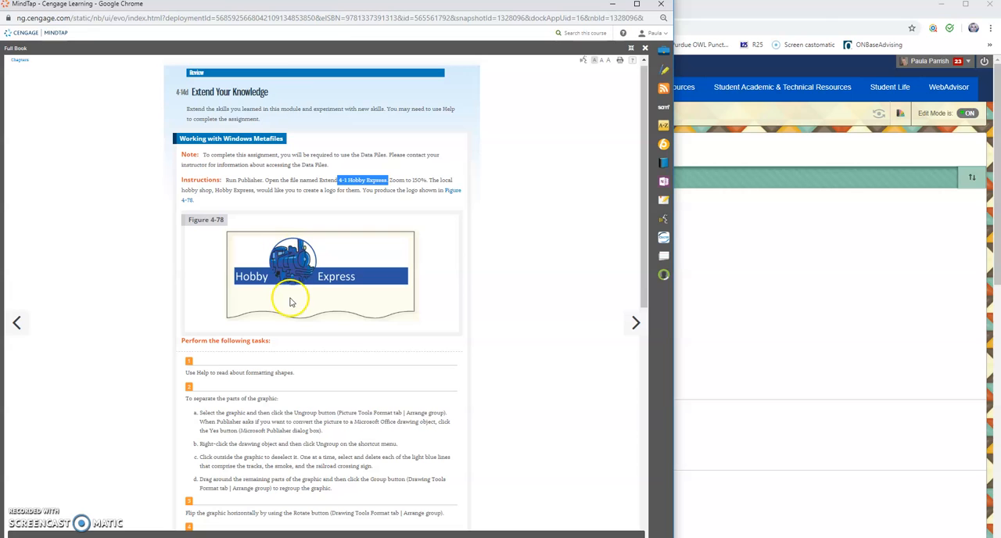
scroll(280, 352, "down", 2)
scroll(273, 353, "down", 1)
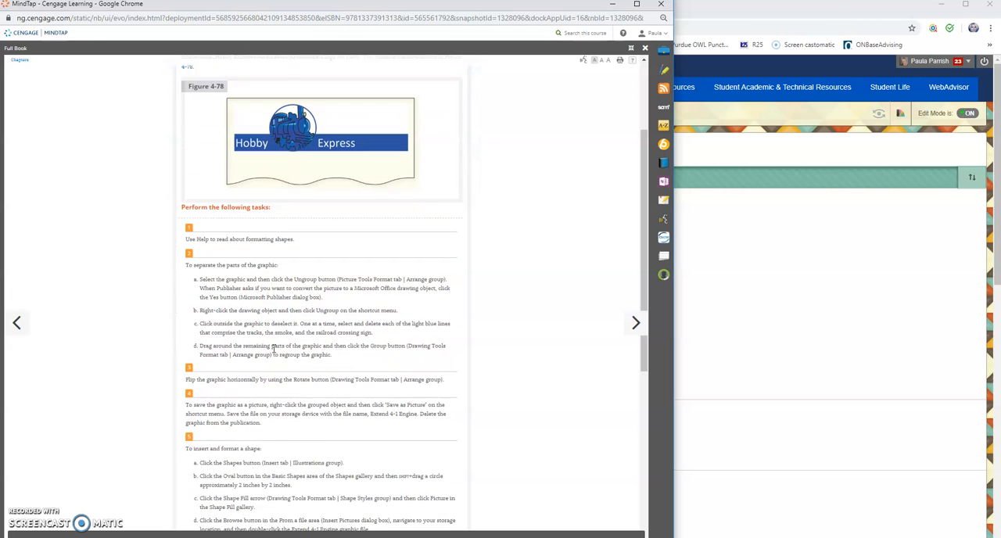
scroll(271, 278, "up", 2)
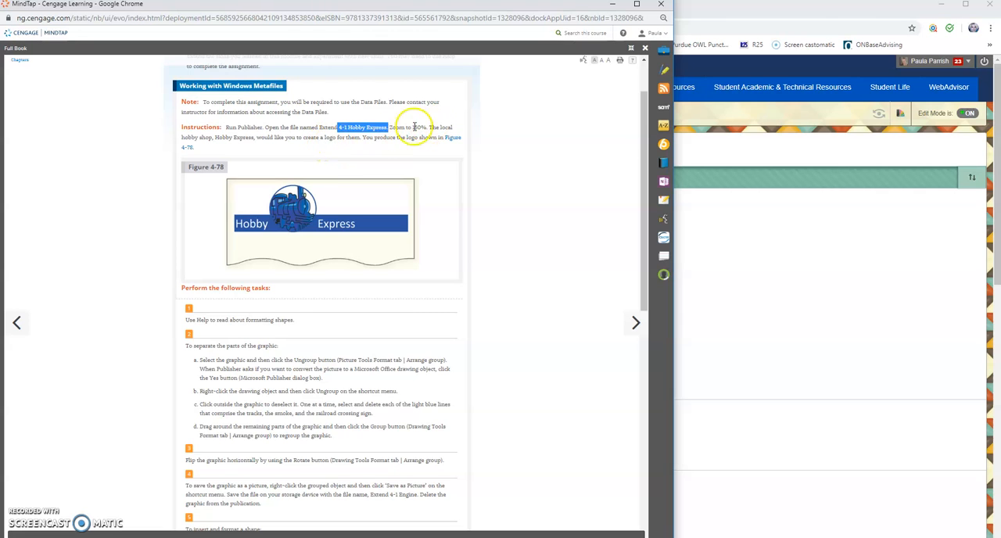
scroll(268, 286, "down", 2)
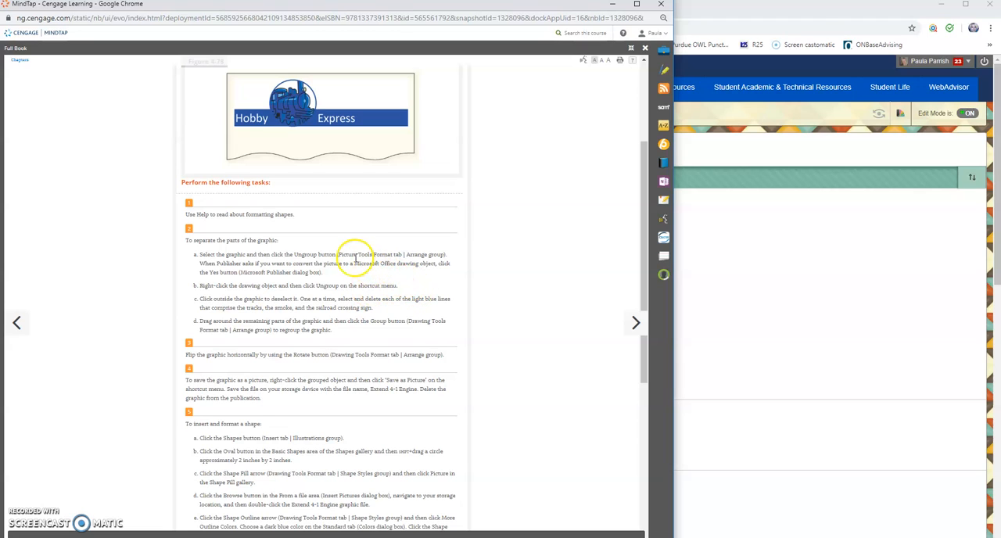
left_click(196, 537)
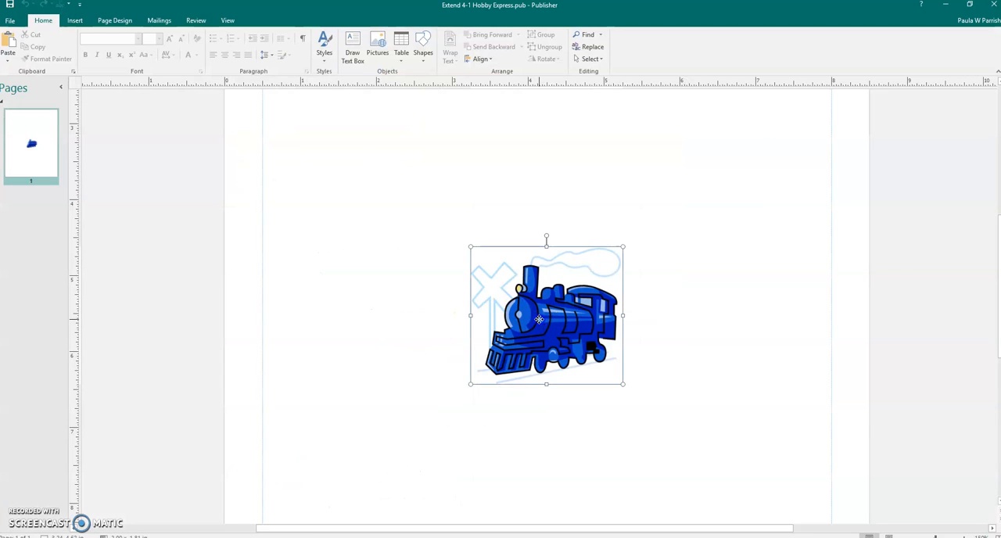
left_click(543, 316)
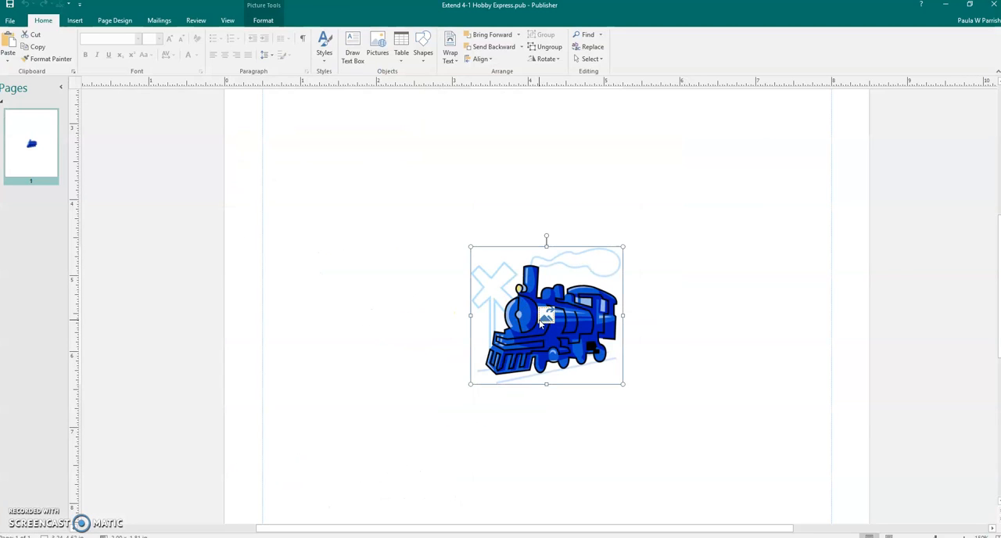
right_click(543, 321)
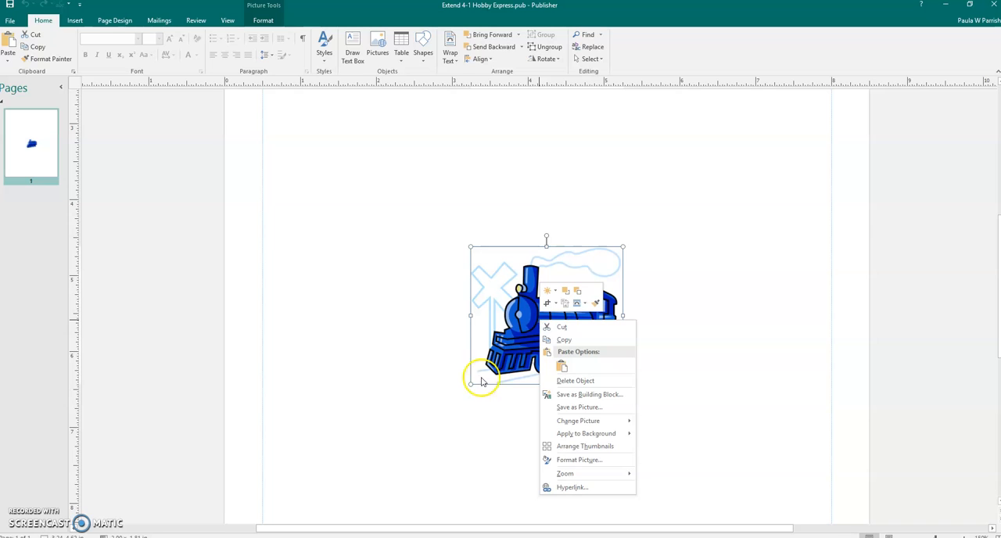
left_click(443, 407)
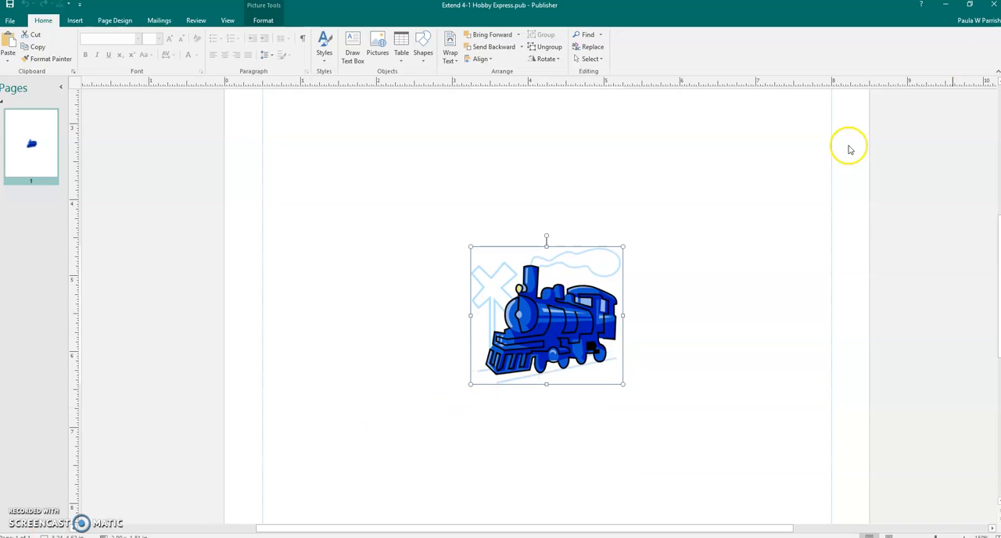
left_click(945, 4)
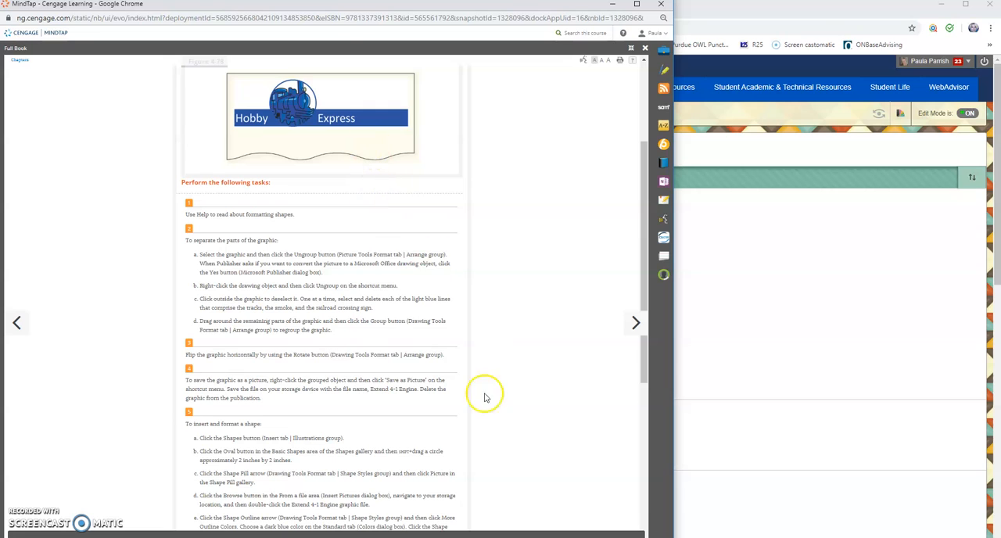
left_click(737, 323)
left_click(199, 537)
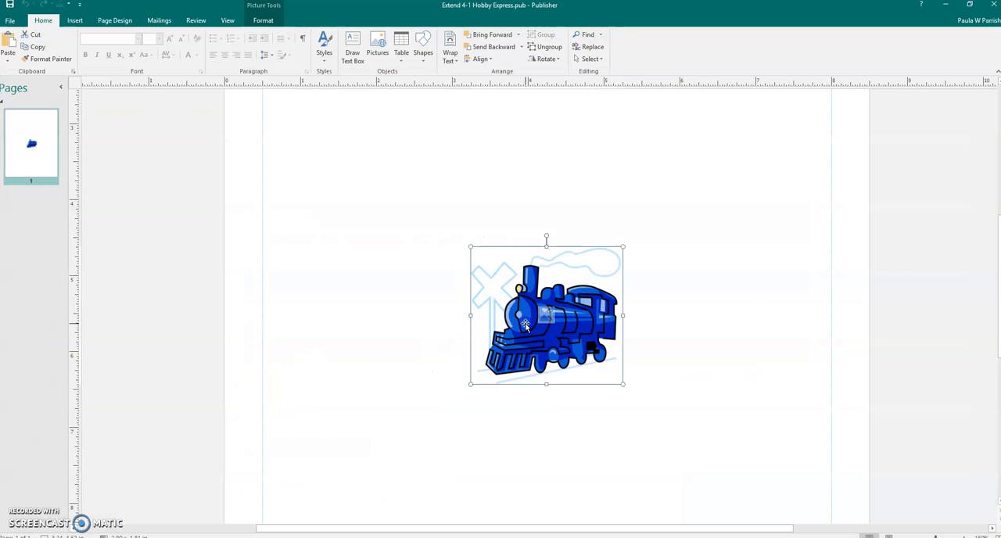
Step: Convert the locomotive picture to a Microsoft Office drawing object and ungroup it into its separate parts
left_click(262, 18)
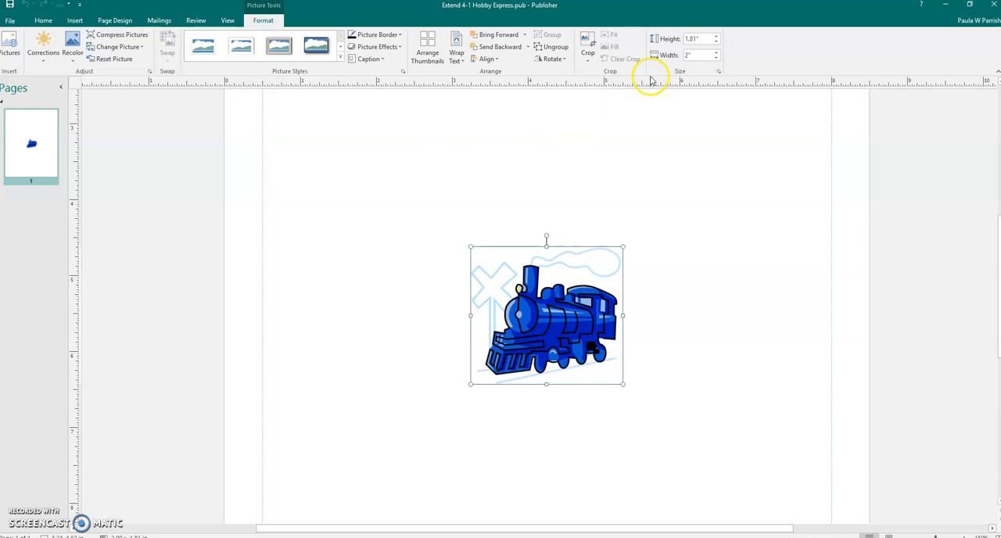
left_click(560, 48)
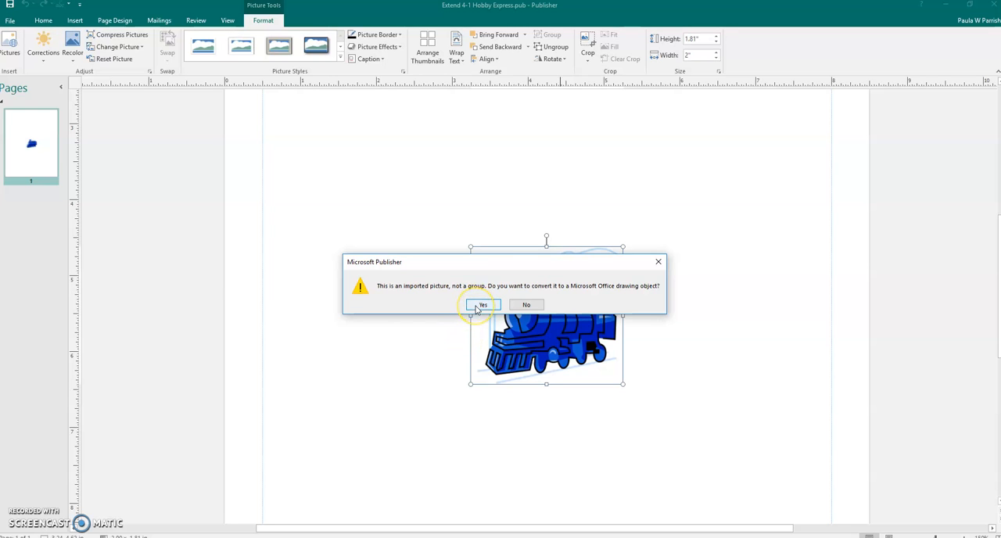
left_click(478, 305)
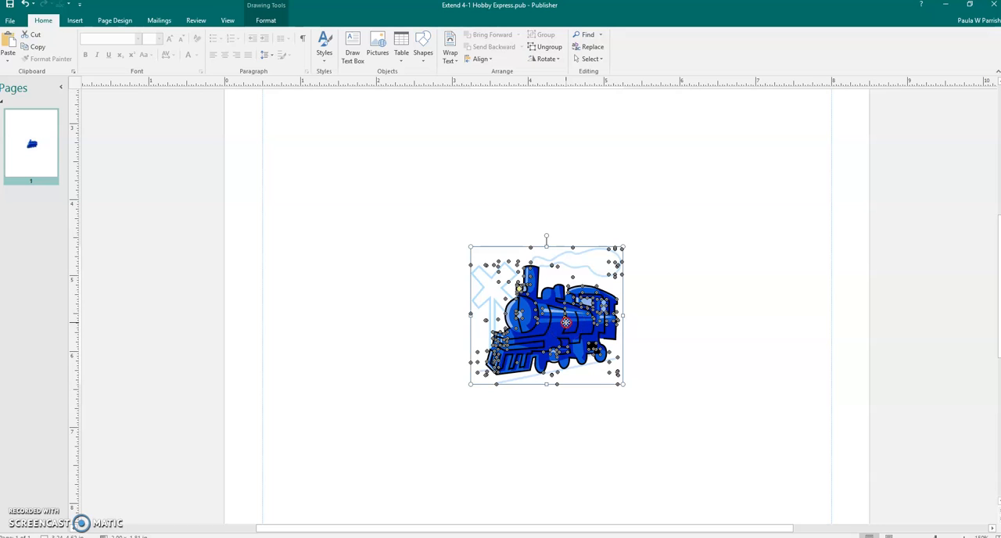
right_click(565, 321)
left_click(598, 440)
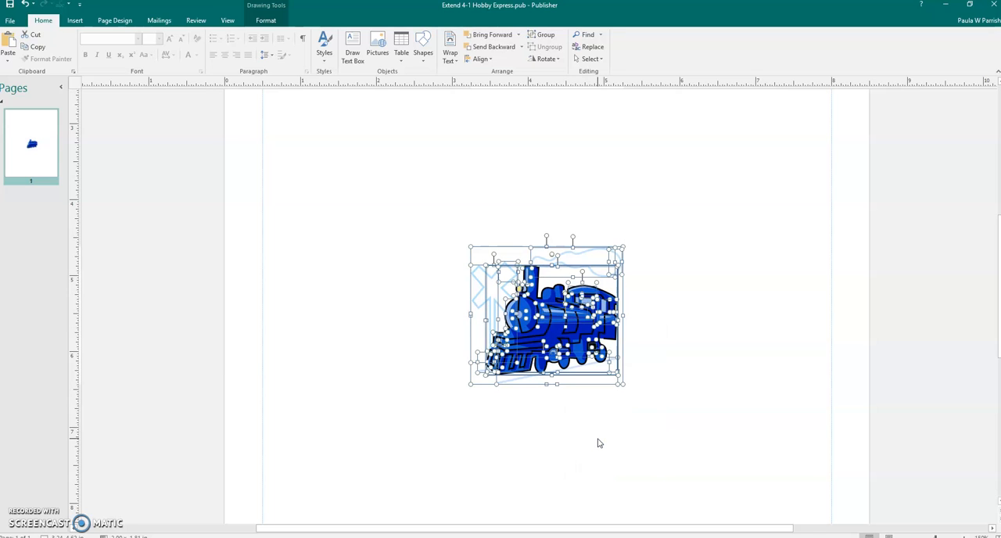
left_click(598, 443)
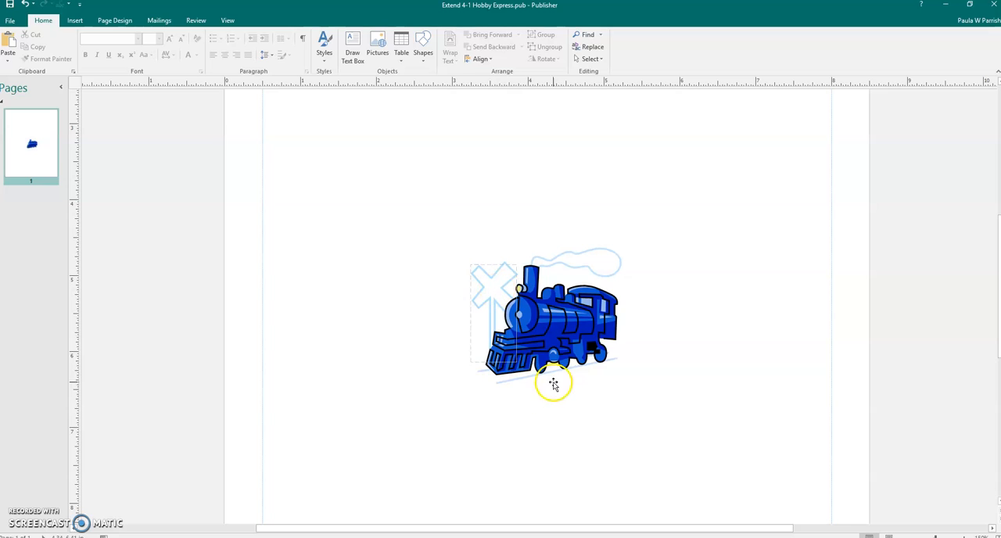
Step: Delete the long light blue track line under the locomotive and the light blue smoke outline above it
left_click(522, 378)
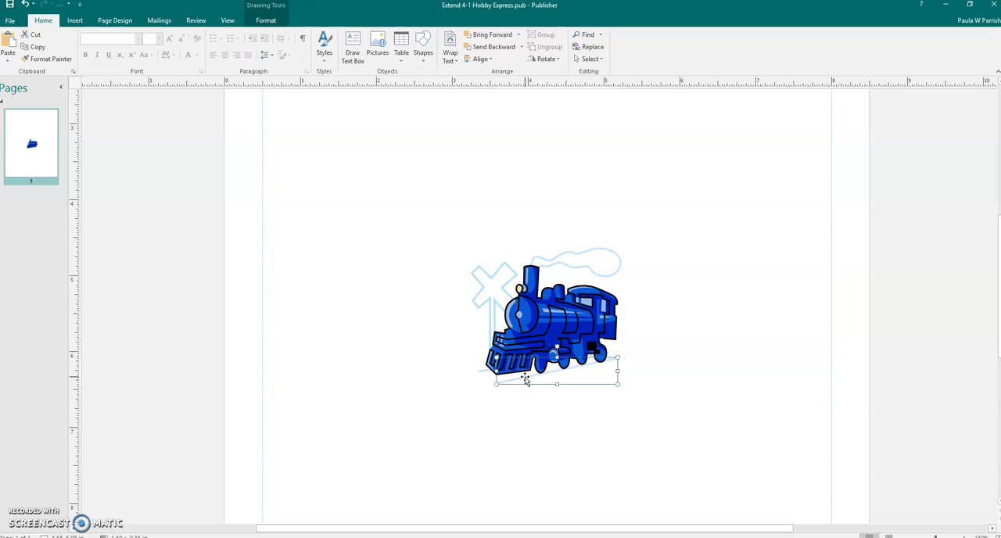
left_click(524, 379)
left_click(577, 263)
key("Delete")
left_click(621, 262)
key("Delete")
Step: Delete all pieces of the light blue railroad crossing sign and the remaining track line at the locomotive's front
left_click(497, 282)
key("Delete")
left_click(497, 283)
key("Delete")
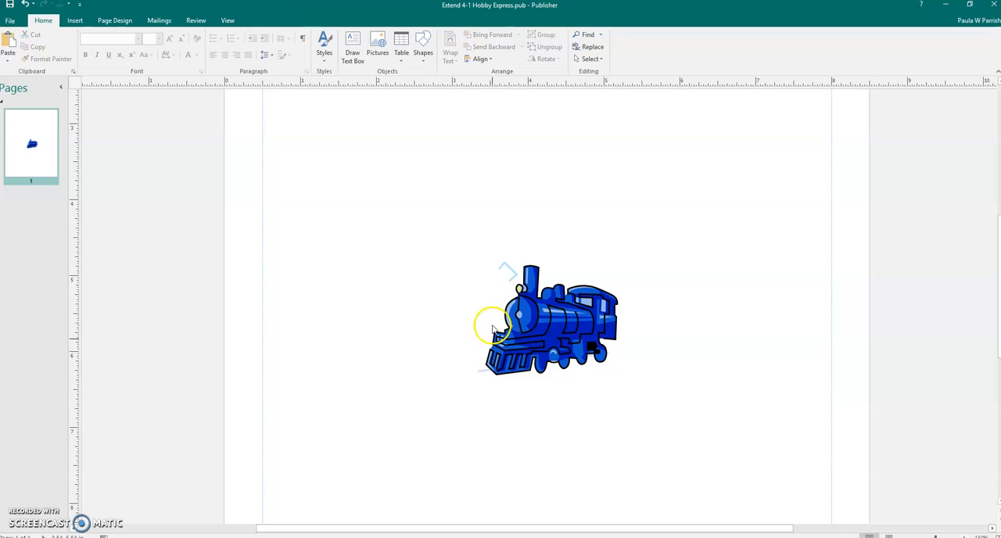
left_click(483, 372)
key("Delete")
left_click(509, 274)
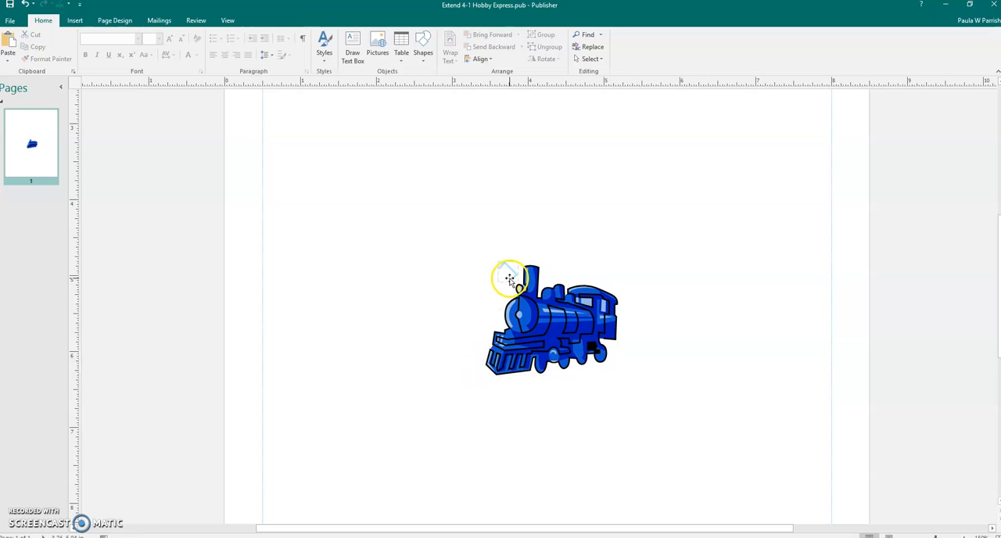
key("Delete")
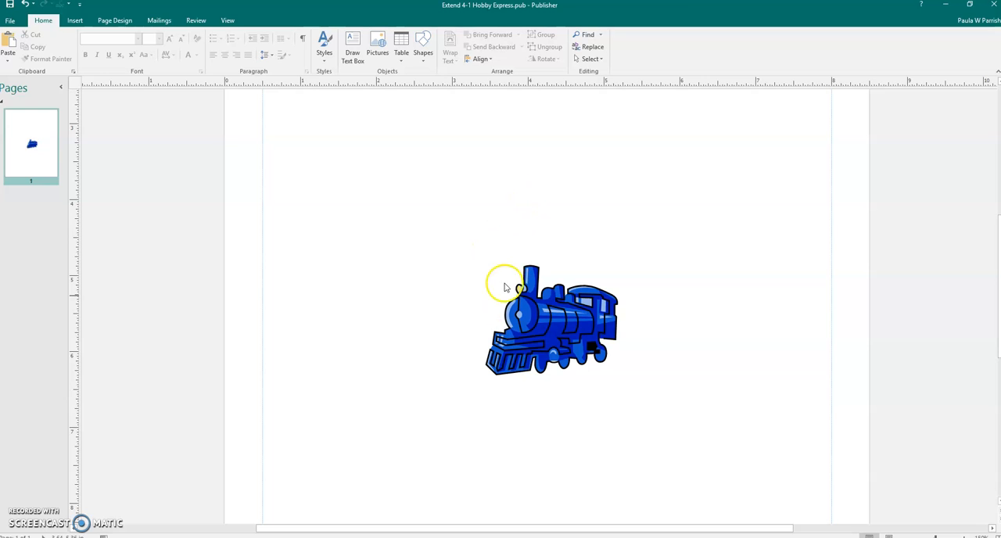
Step: Select all the separate pieces of the locomotive and group them into one object
mouse_move(486, 254)
left_mouse_down()
mouse_move(603, 305)
mouse_move(628, 353)
mouse_move(628, 388)
left_mouse_up()
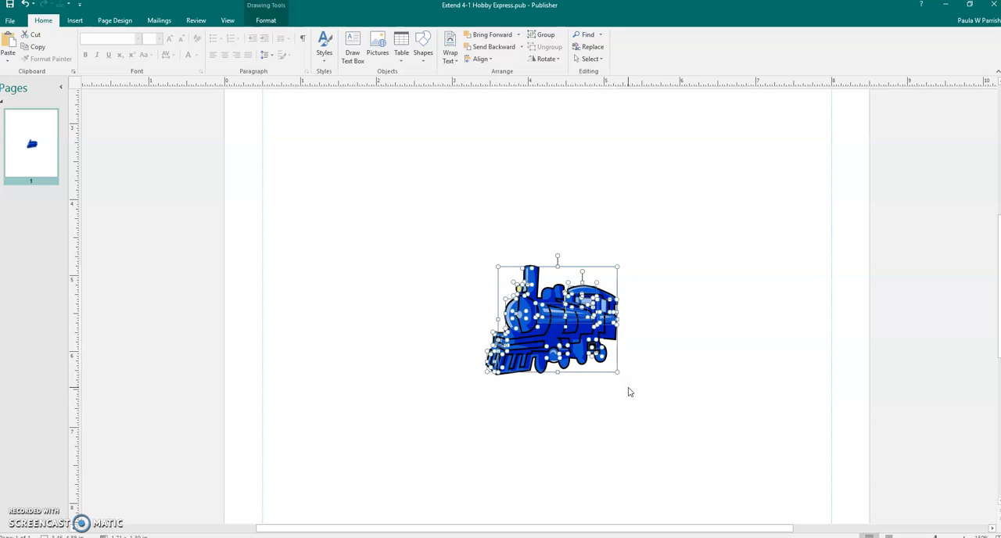
left_click(654, 313)
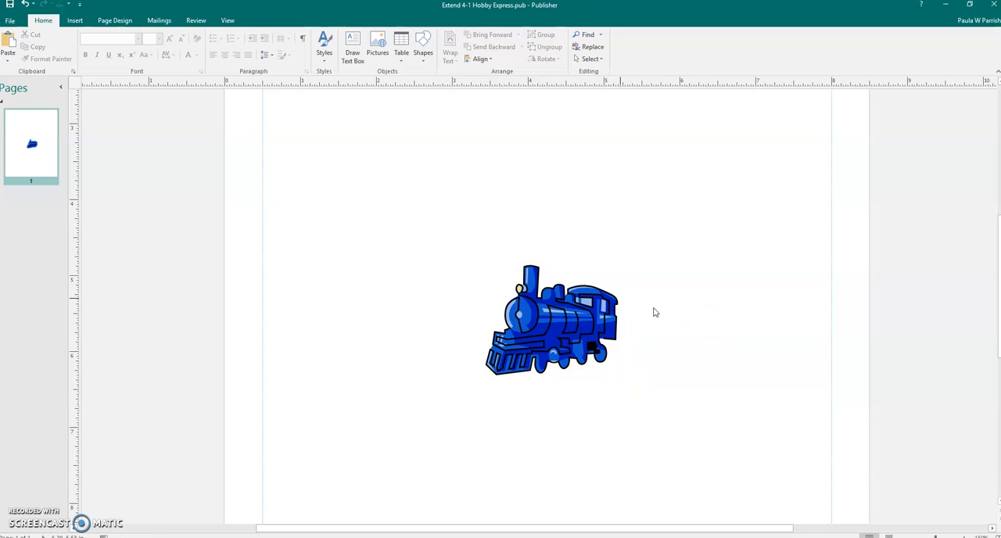
left_click_drag(461, 252, 639, 388)
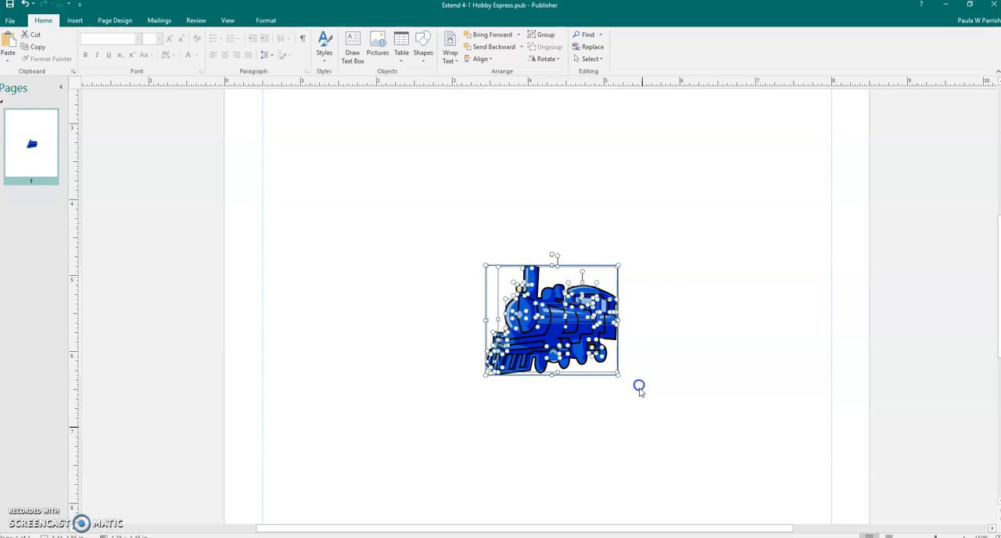
right_click(556, 342)
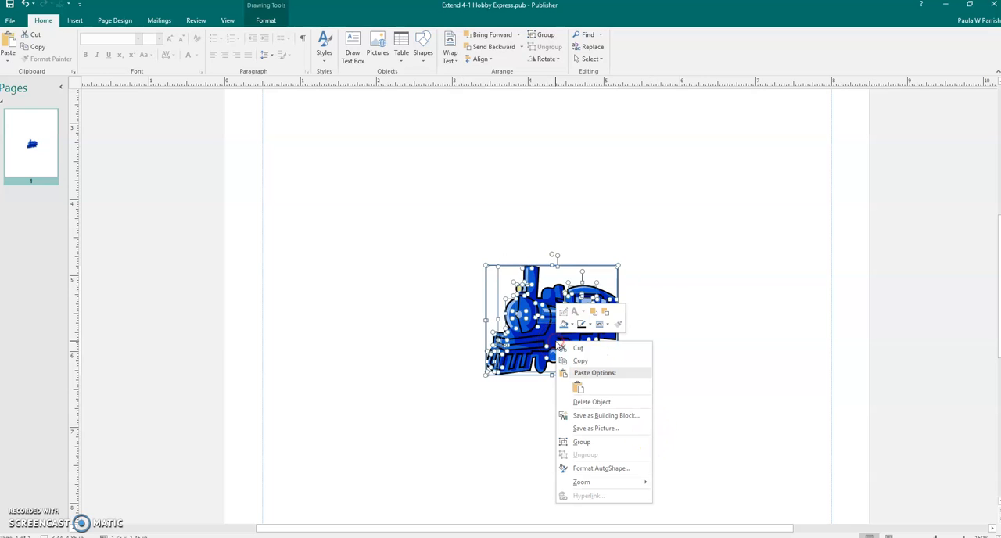
left_click(580, 443)
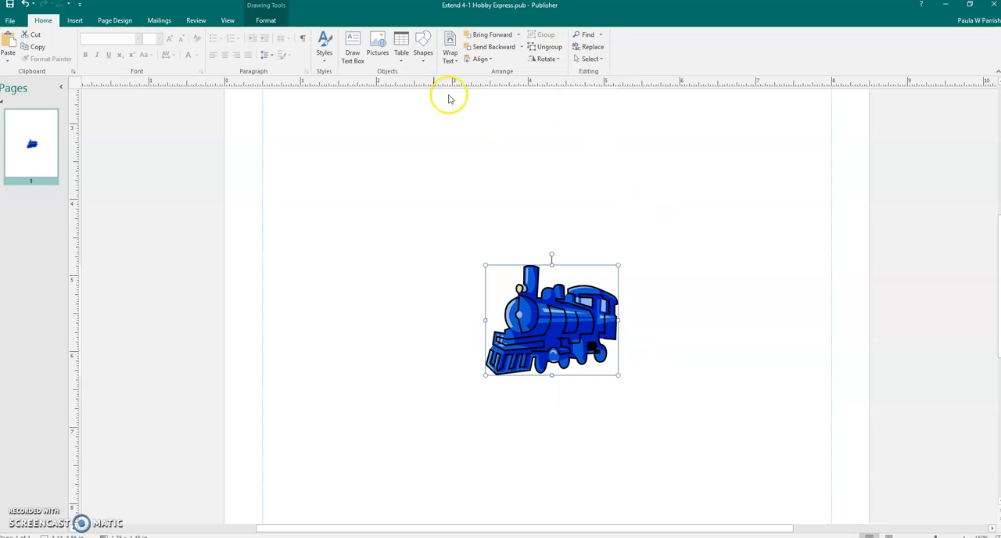
Step: Flip the grouped locomotive horizontally and start saving it as a picture
left_click(259, 22)
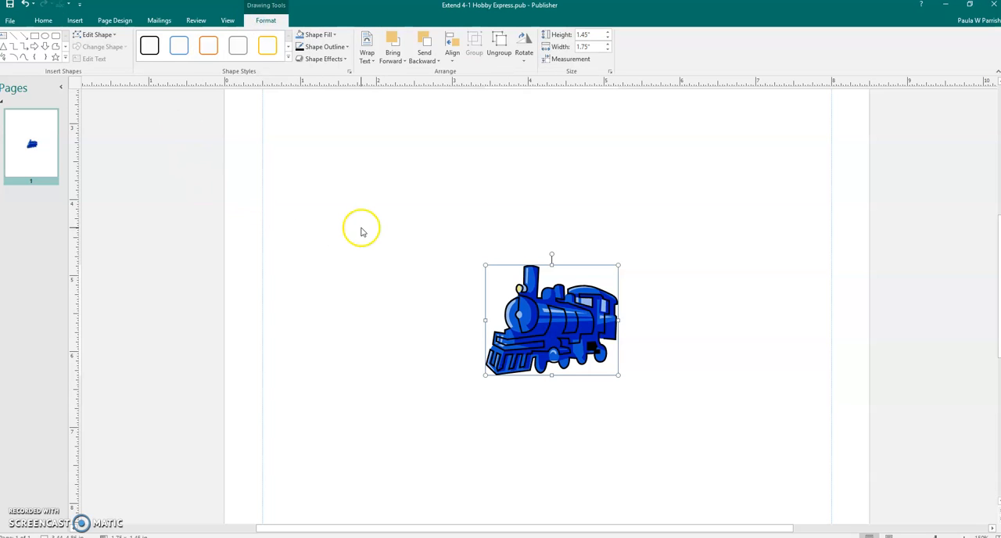
left_click(524, 63)
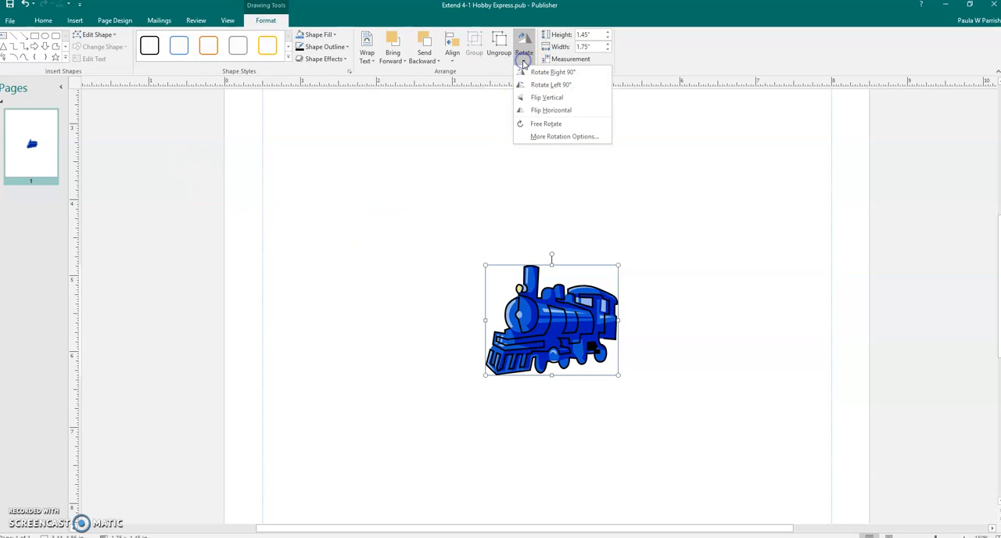
left_click(537, 110)
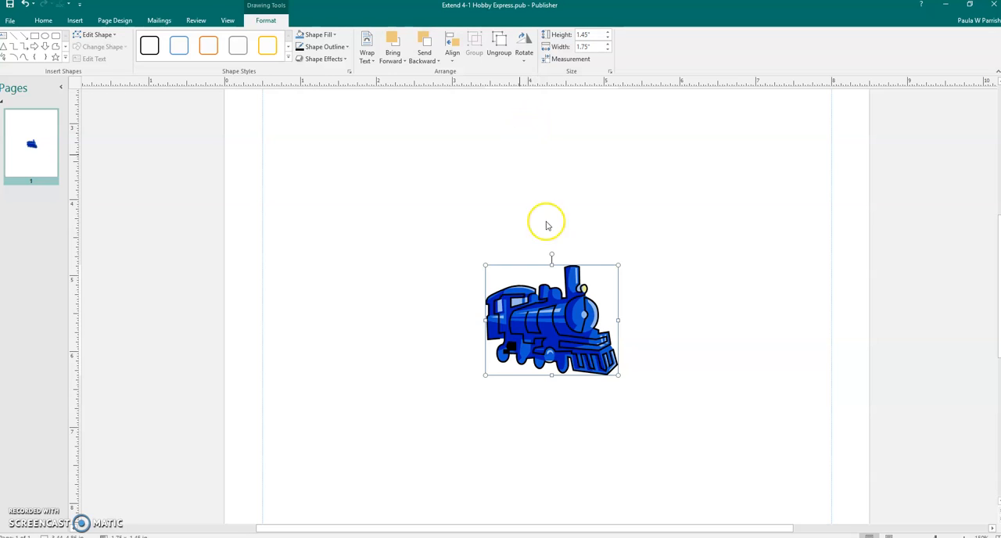
right_click(555, 321)
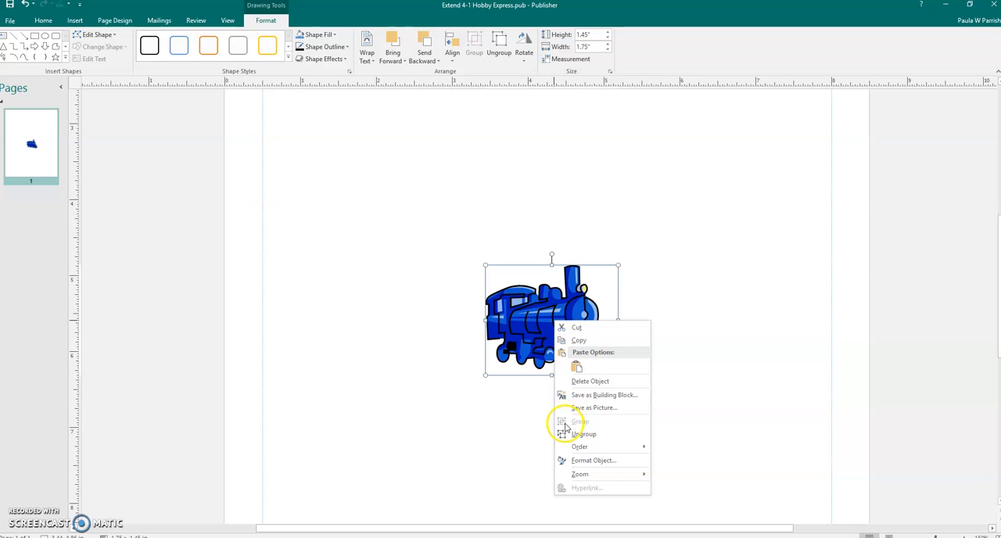
left_click(583, 408)
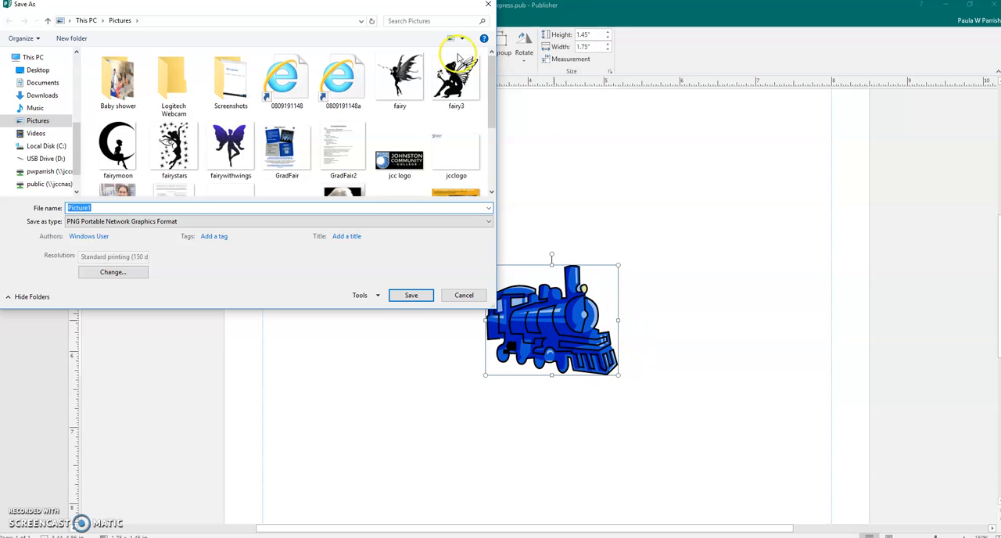
left_click(37, 70)
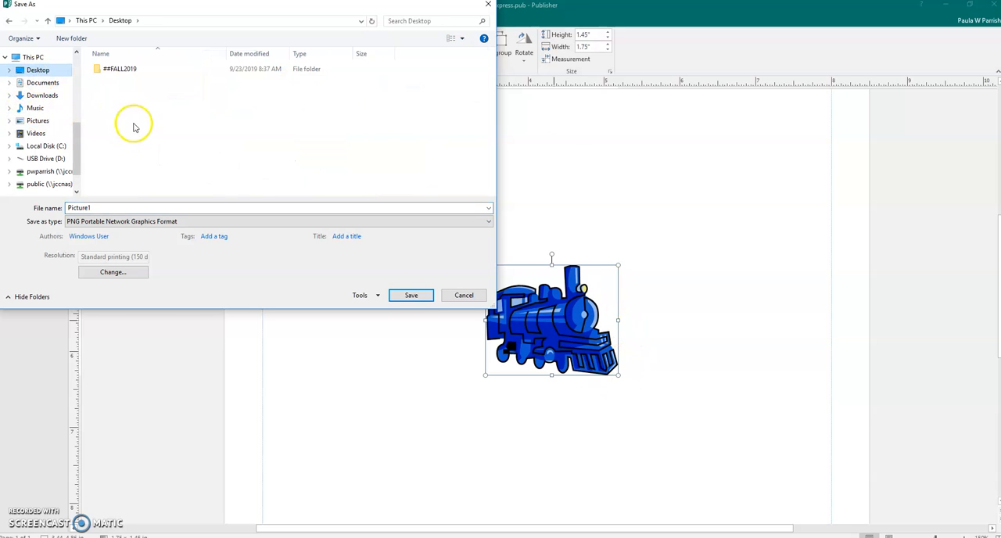
left_click(117, 70)
double_click(117, 70)
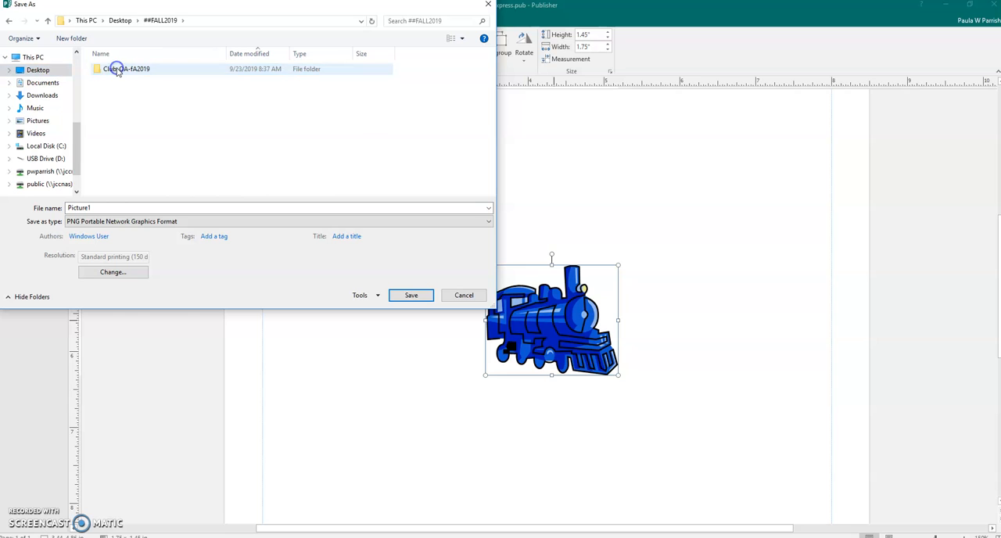
Step: Choose the Module 04 folder under Documents, Desktop, ##FALL2019, OST 233, Data files, Data Files as the save location
left_click(36, 83)
double_click(104, 90)
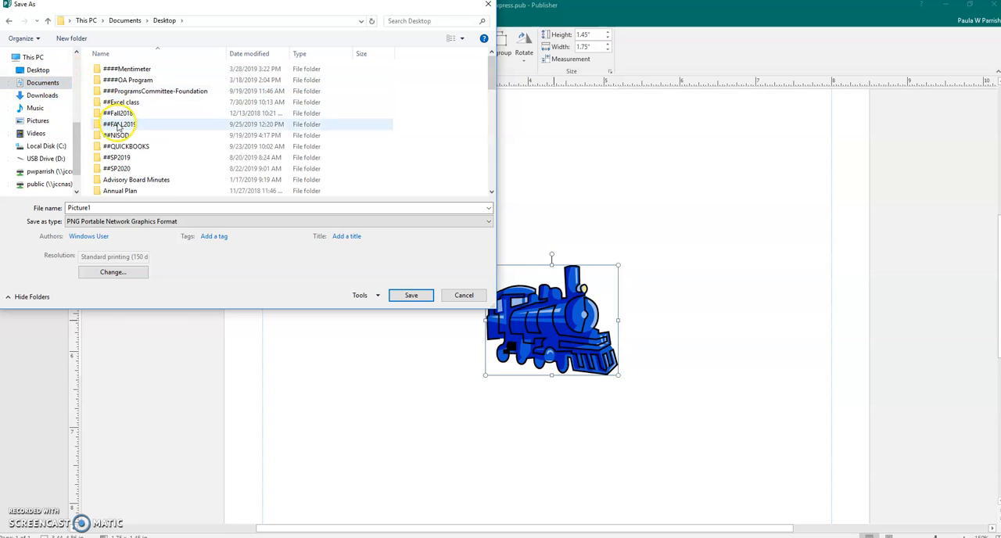
double_click(117, 118)
double_click(114, 168)
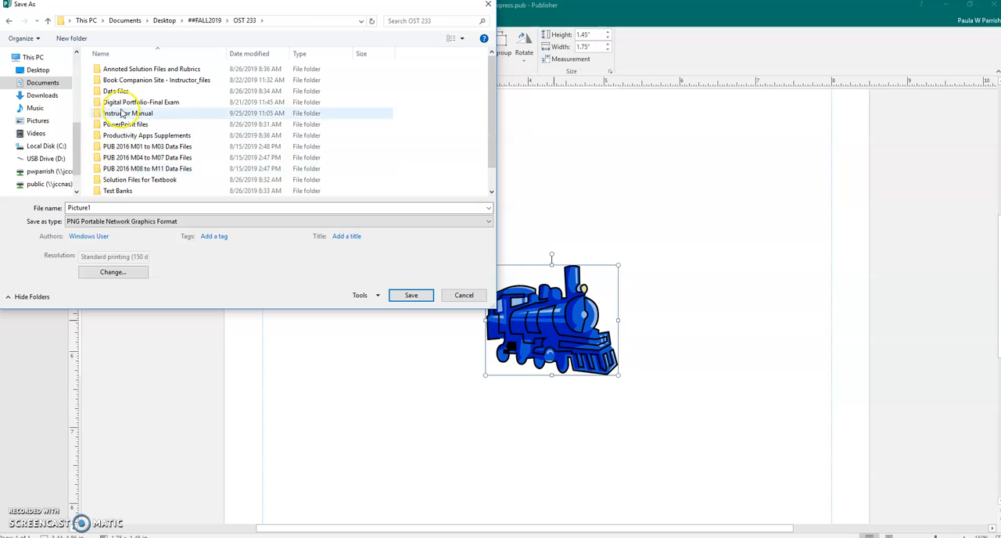
double_click(116, 91)
double_click(109, 70)
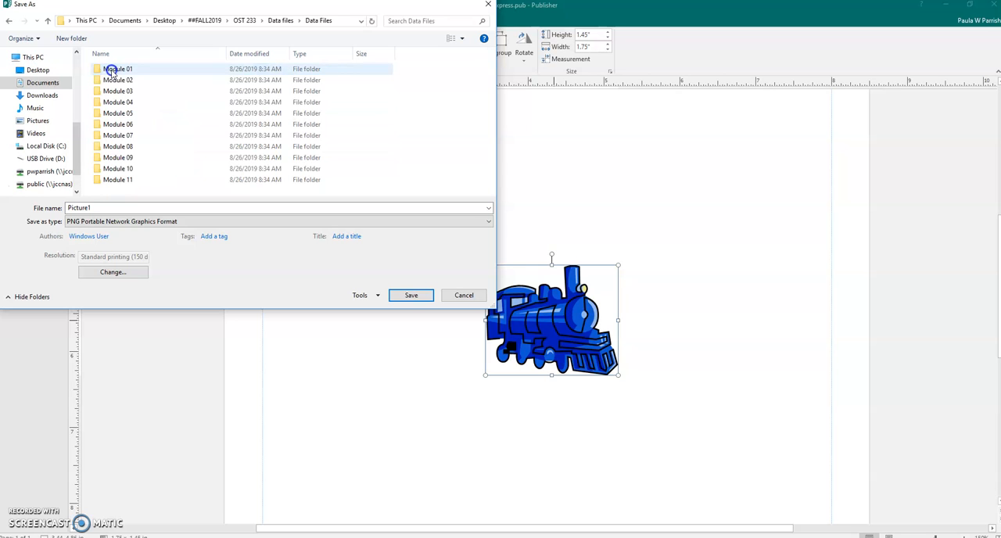
left_click(113, 105)
Step: Save the locomotive picture as "Extend 4-1 Engine" in PNG format and deselect it
double_click(109, 207)
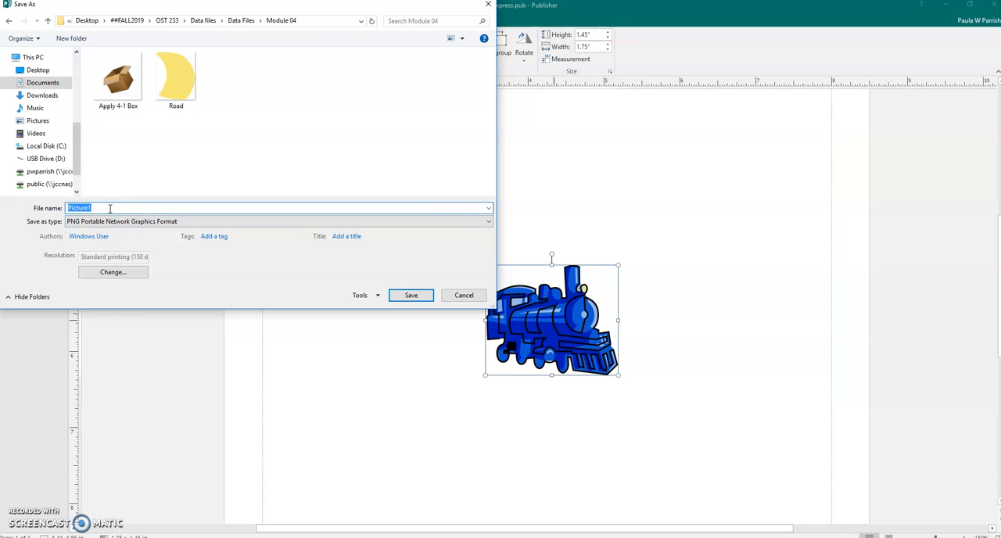
type("Ex")
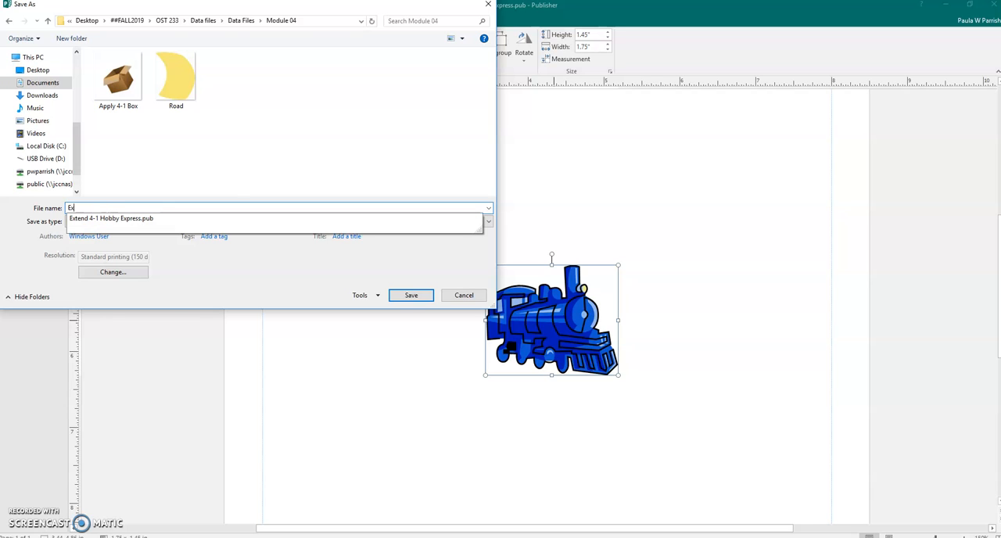
type("tend 4-1 e")
key("BackSpace")
key("BackSpace")
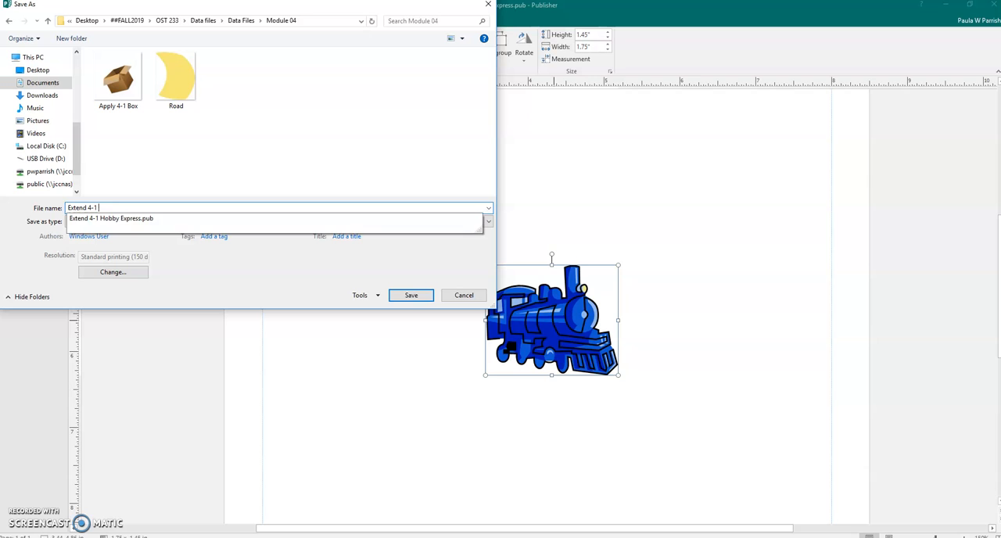
type("Engio")
key("BackSpace")
type("ne")
key("Return")
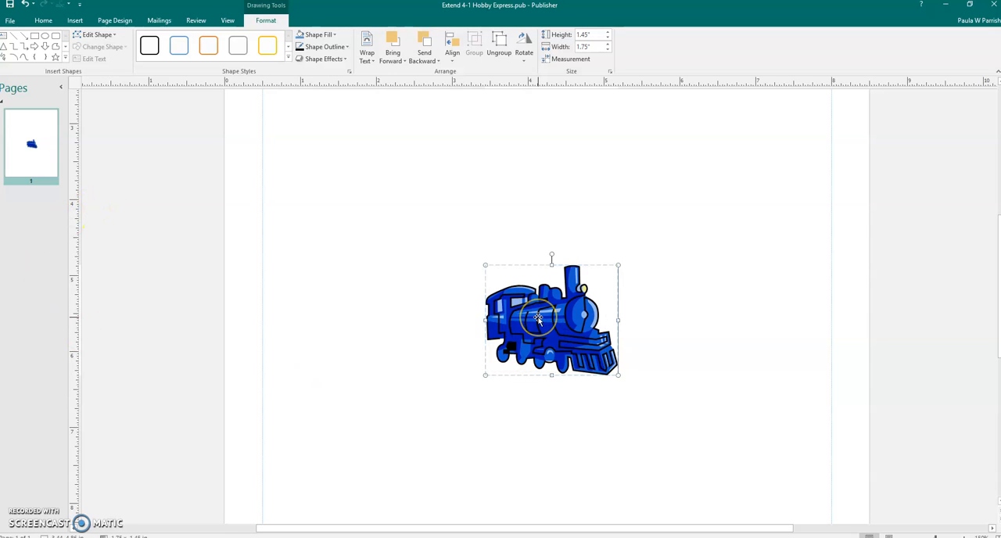
left_click(457, 227)
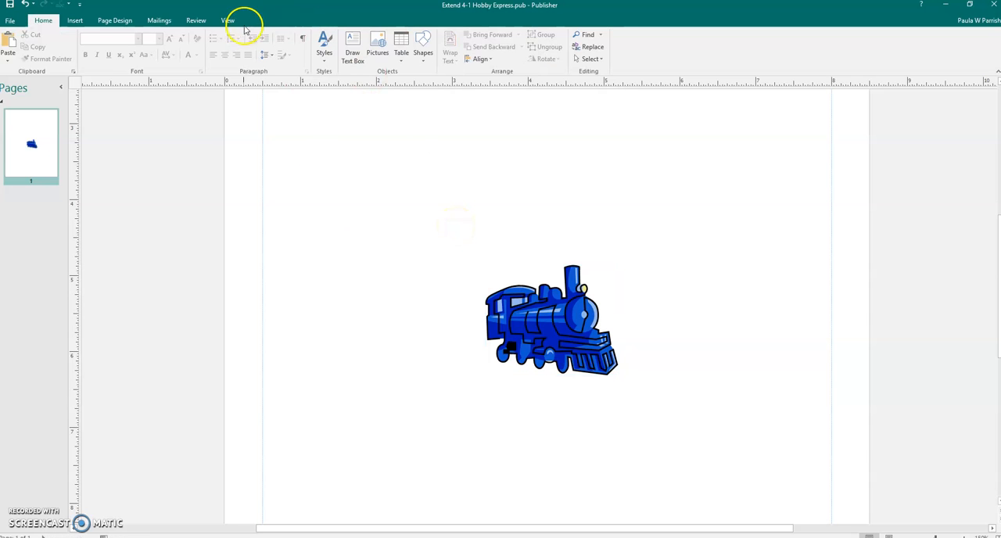
Step: Draw an oval about 1.76" wide and 1.55" high beside the locomotive and move it over the locomotive
left_click(75, 21)
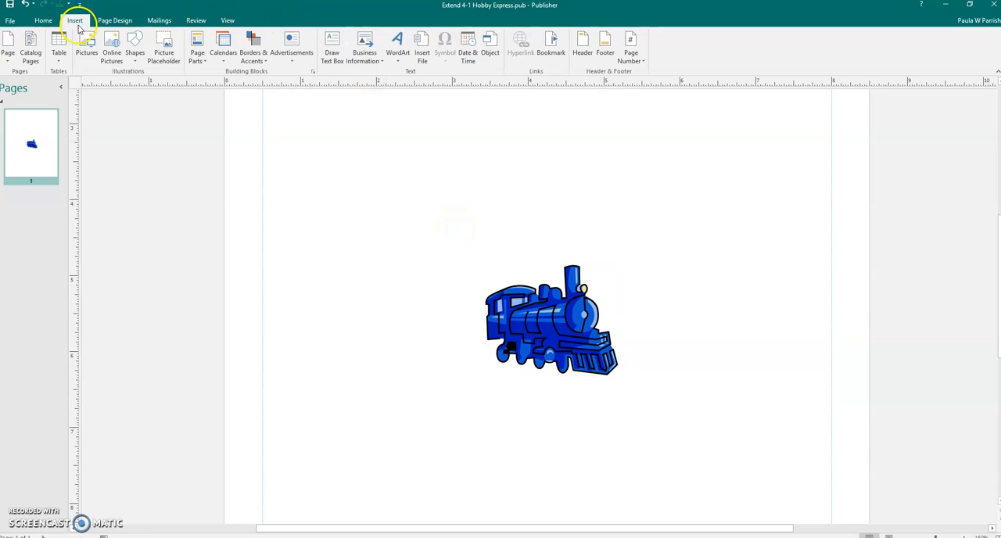
left_click(141, 64)
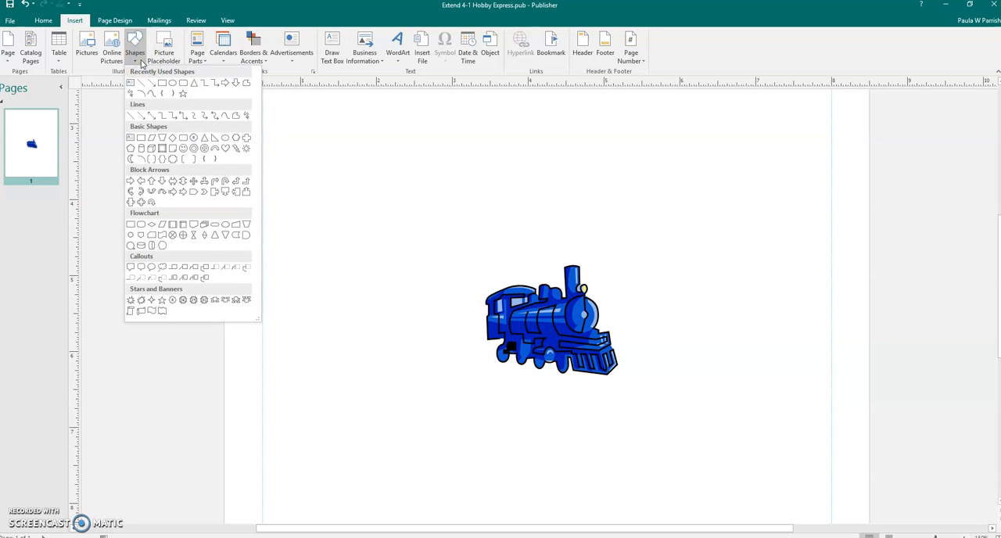
left_click(173, 85)
mouse_move(353, 248)
left_mouse_down()
mouse_move(382, 296)
mouse_move(489, 364)
left_mouse_up()
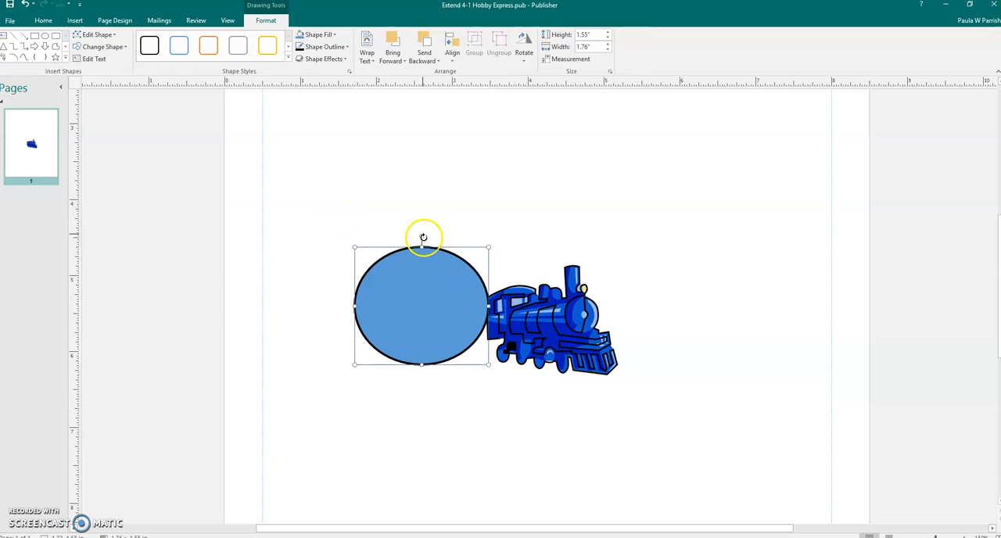
left_click_drag(425, 248, 559, 264)
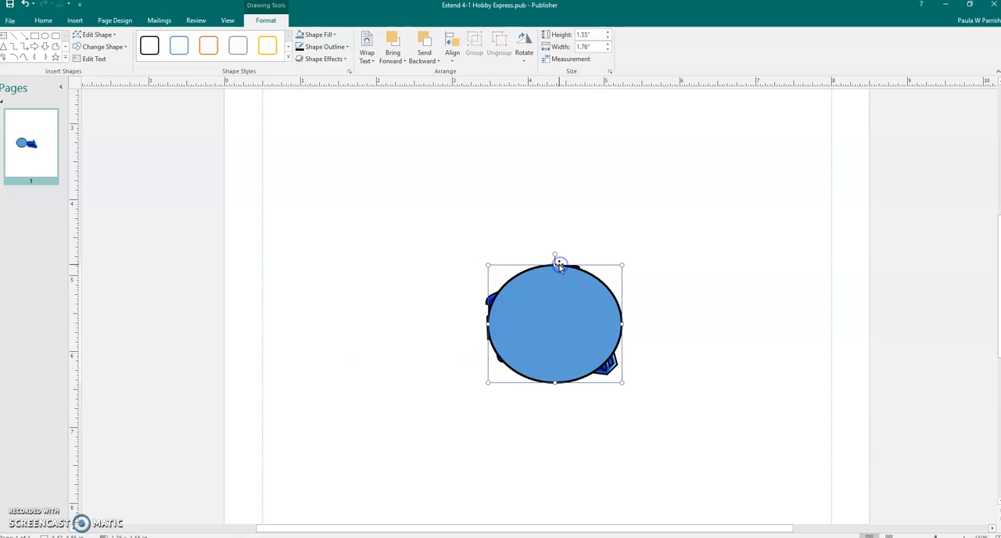
Step: Set the oval's height and width to 2" each
left_click(587, 34)
type("2")
left_click(592, 47)
type("2")
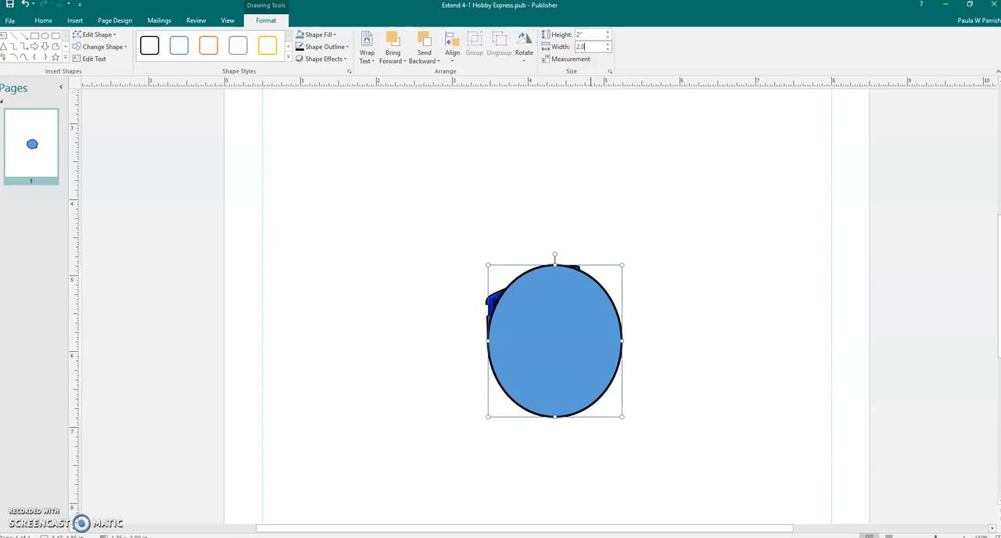
key("Return")
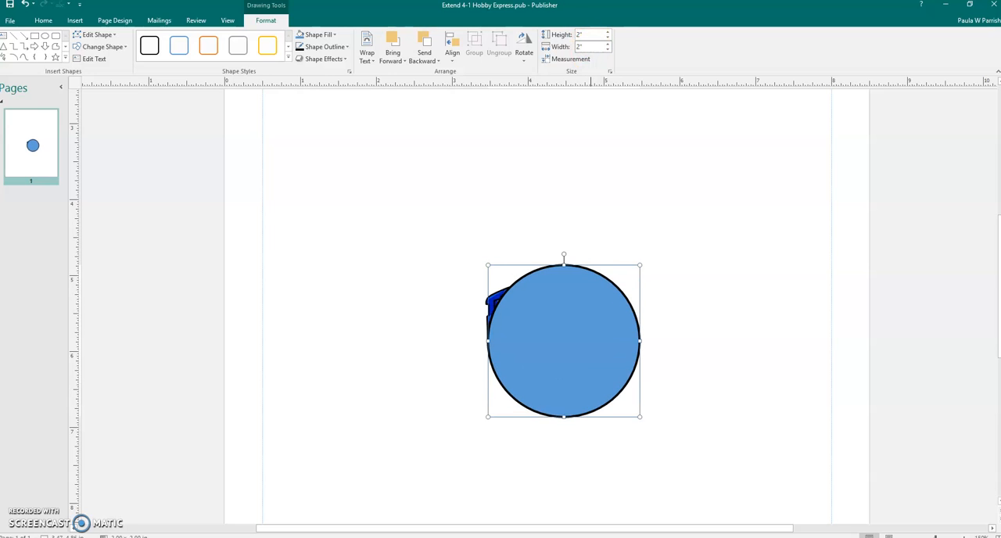
left_click(582, 46)
Step: Fill the circle with the picture file "Extend 4-1 Engine" from the OST 233 Module 04 data files folder
left_click(331, 35)
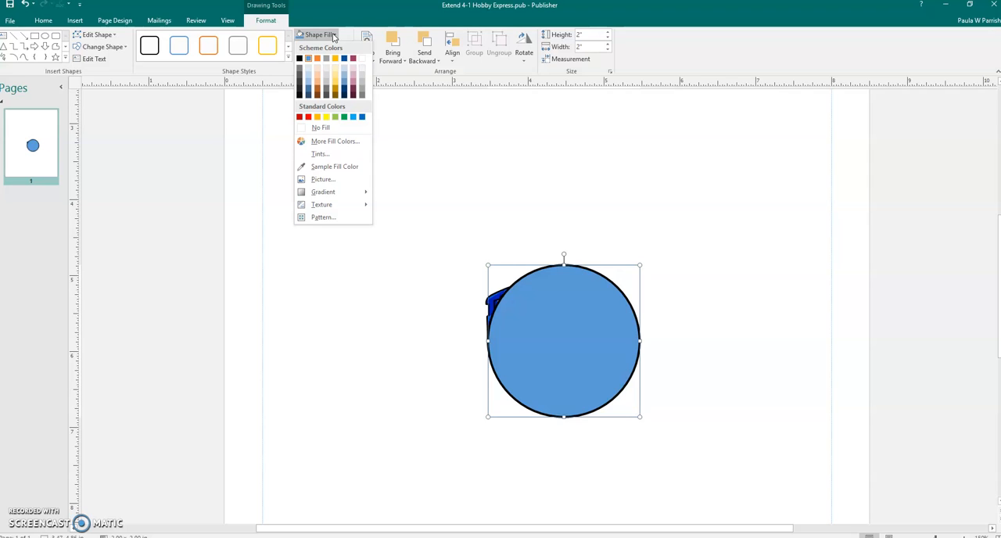
left_click(323, 179)
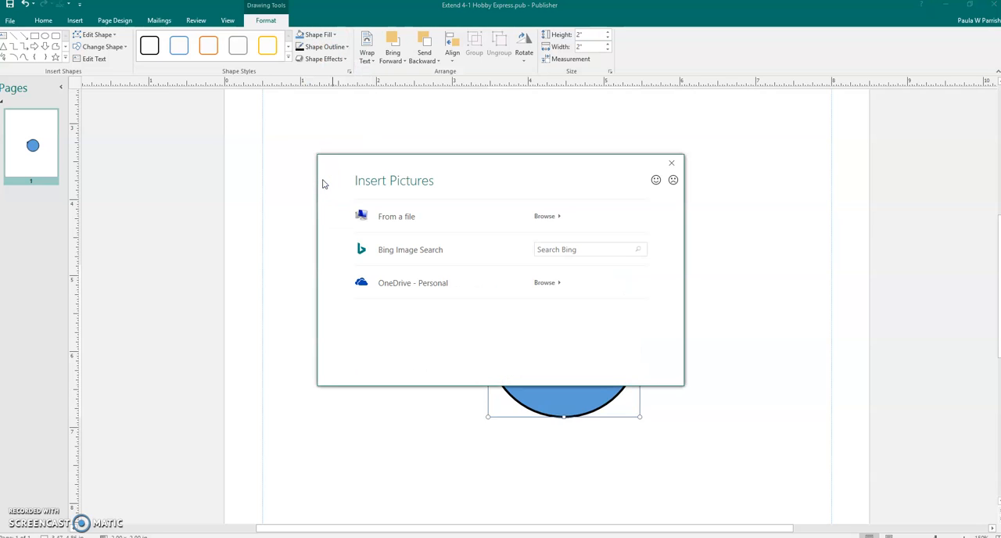
left_click(546, 219)
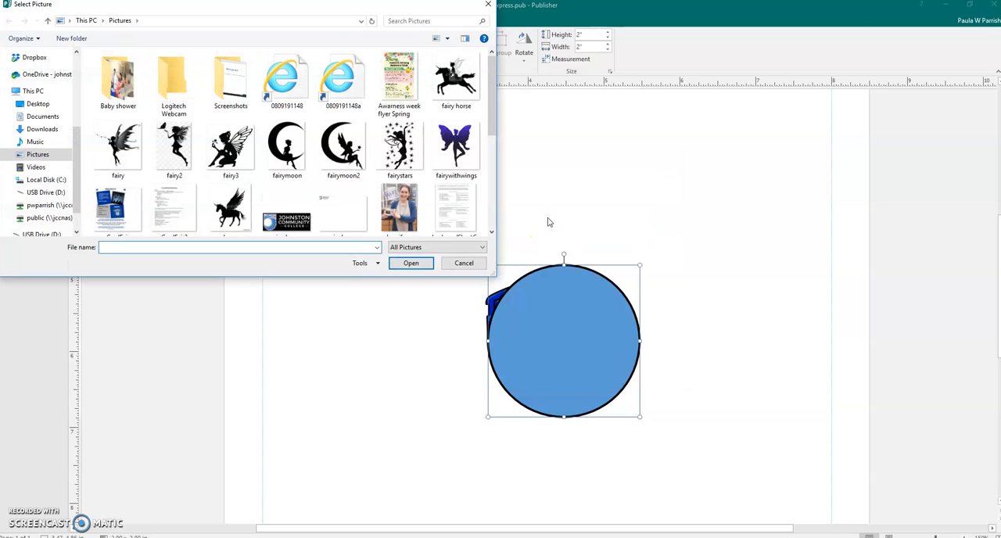
left_click(42, 117)
double_click(115, 91)
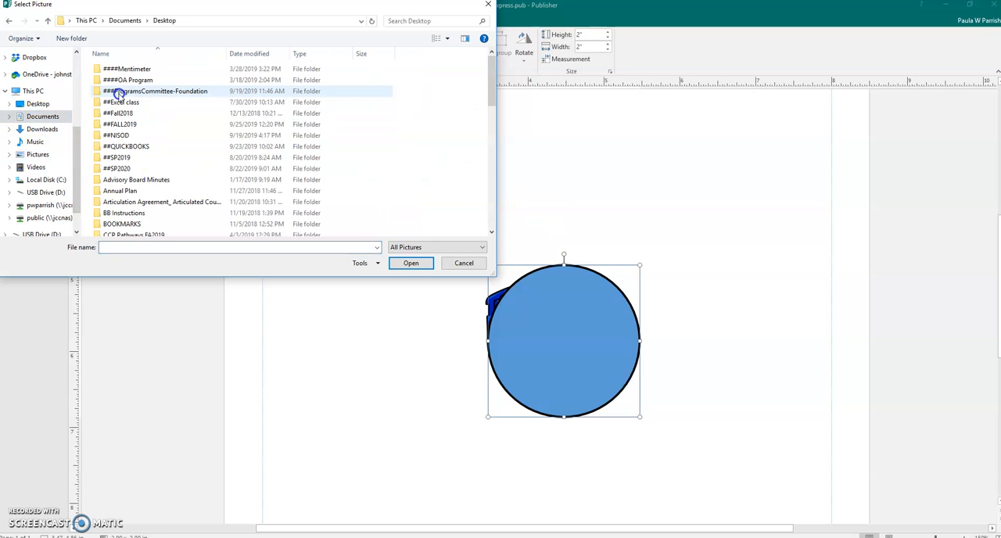
double_click(120, 124)
left_click(128, 169)
double_click(127, 170)
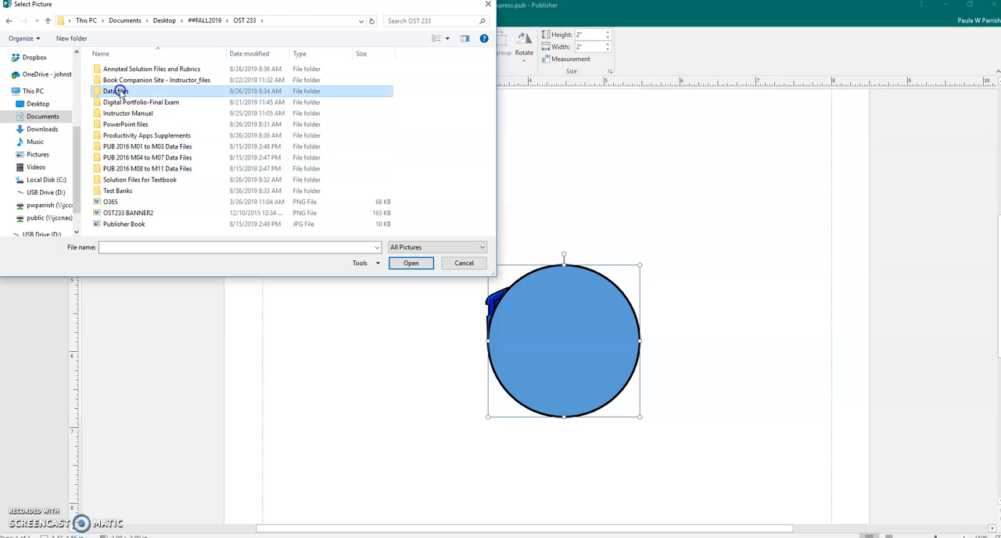
double_click(122, 89)
double_click(117, 69)
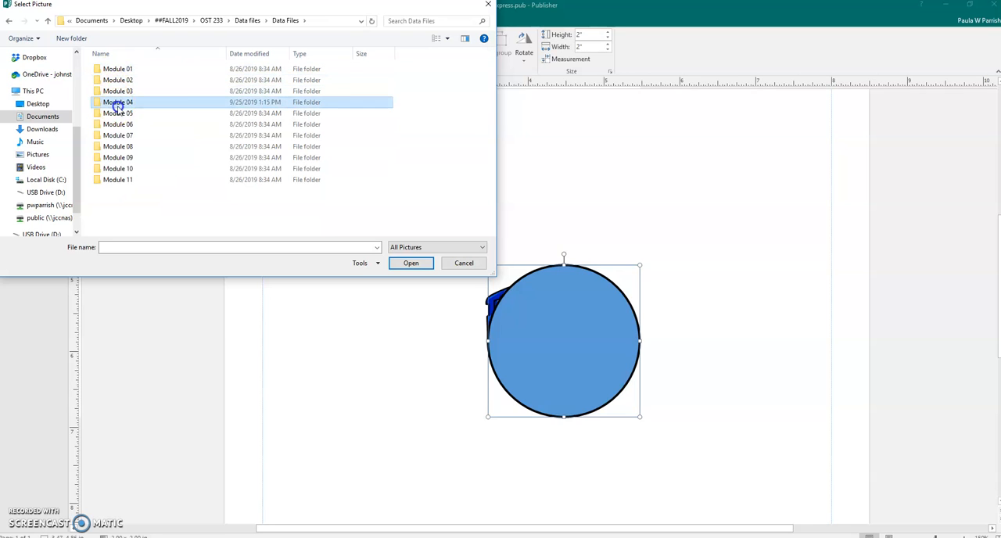
double_click(125, 100)
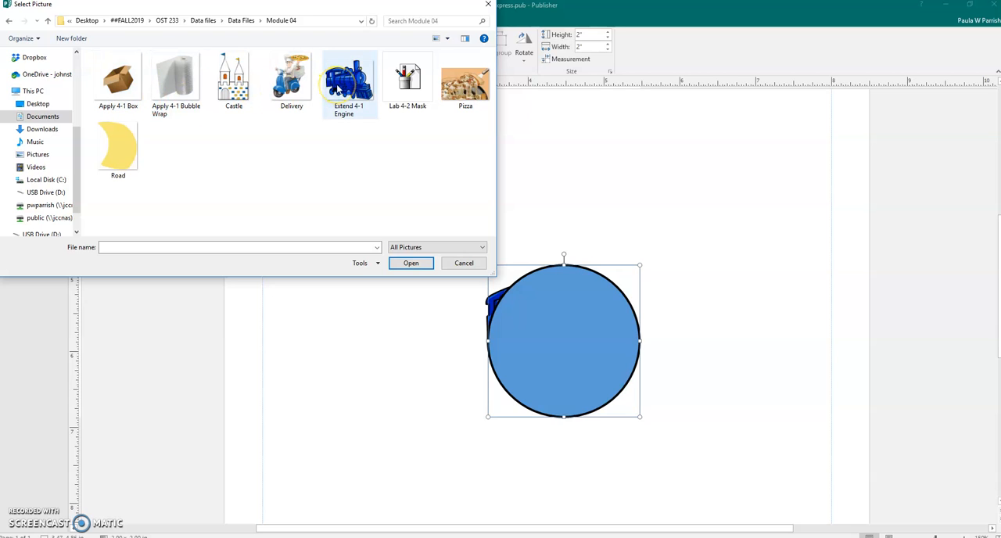
double_click(348, 79)
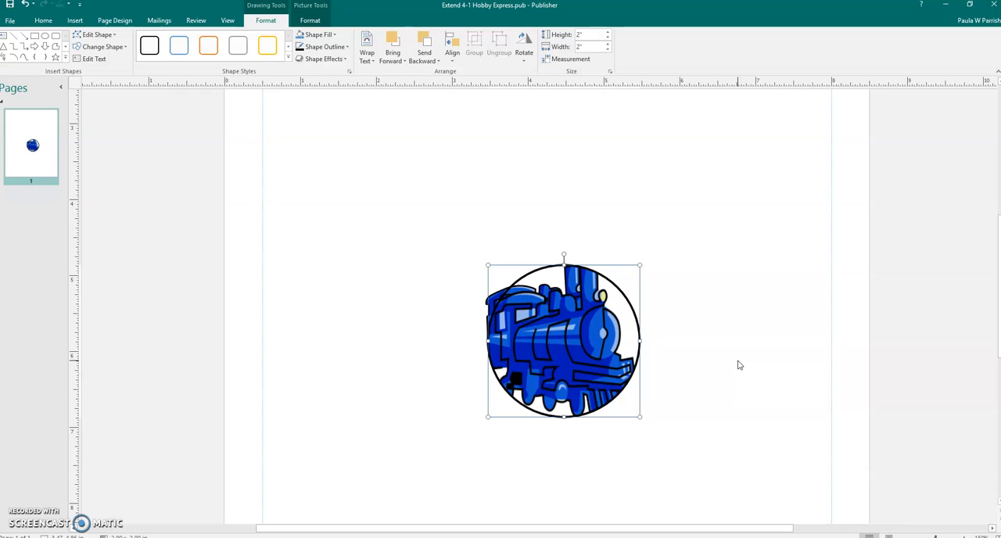
Step: Change the circle's outline to a bright blue from the standard palette of additional outline colors
left_click(736, 358)
left_click(347, 47)
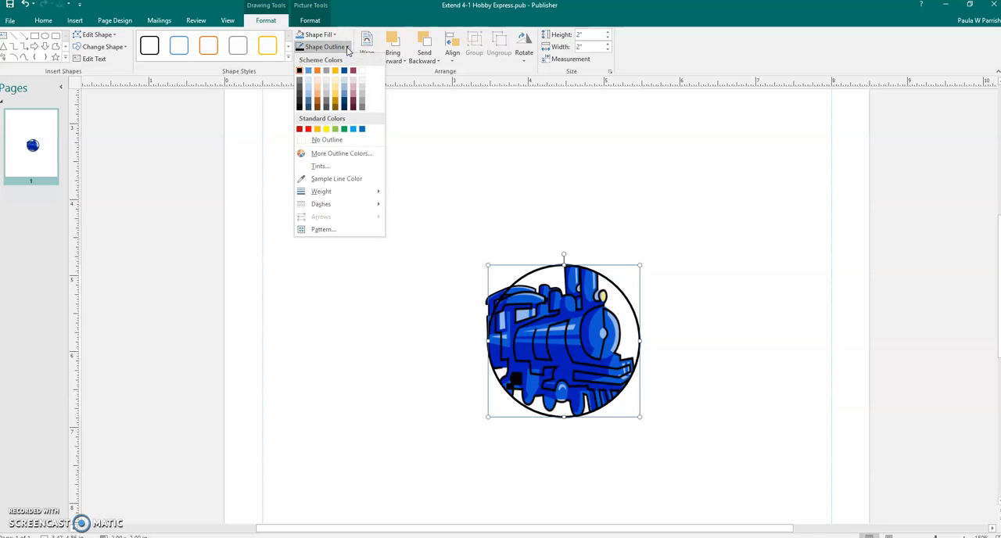
left_click(346, 156)
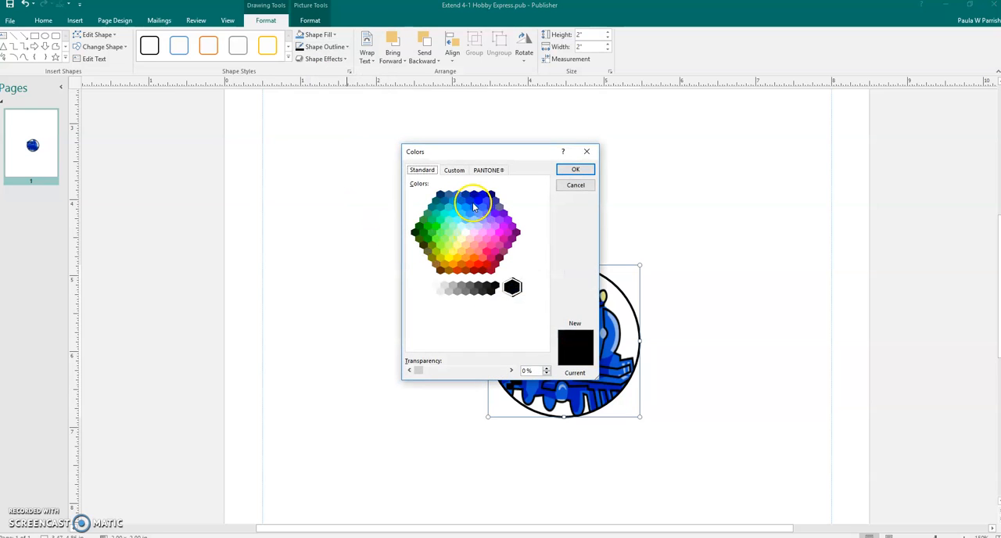
left_click(478, 202)
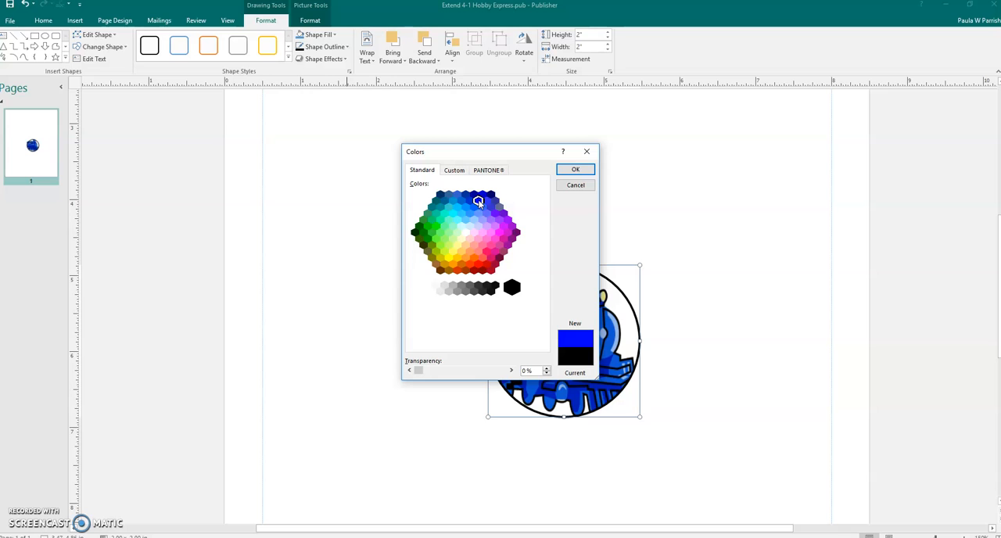
left_click(575, 170)
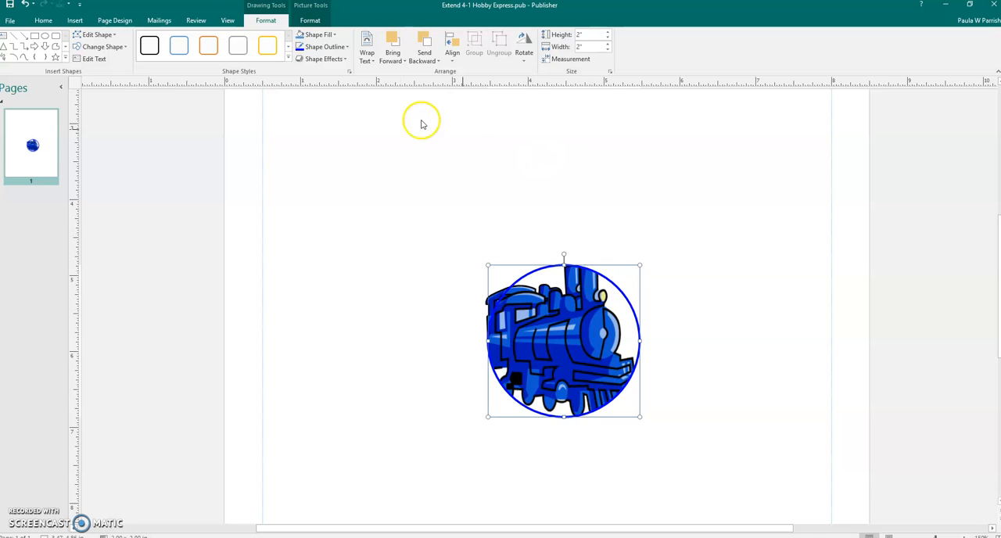
Step: Set the weight of the circle's outline to 3 pt
left_click(347, 46)
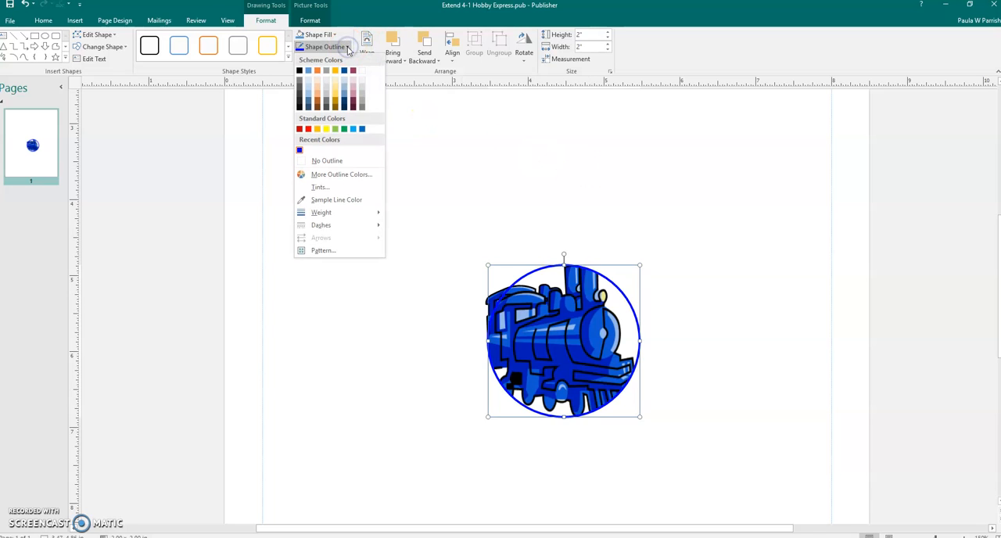
left_click(342, 213)
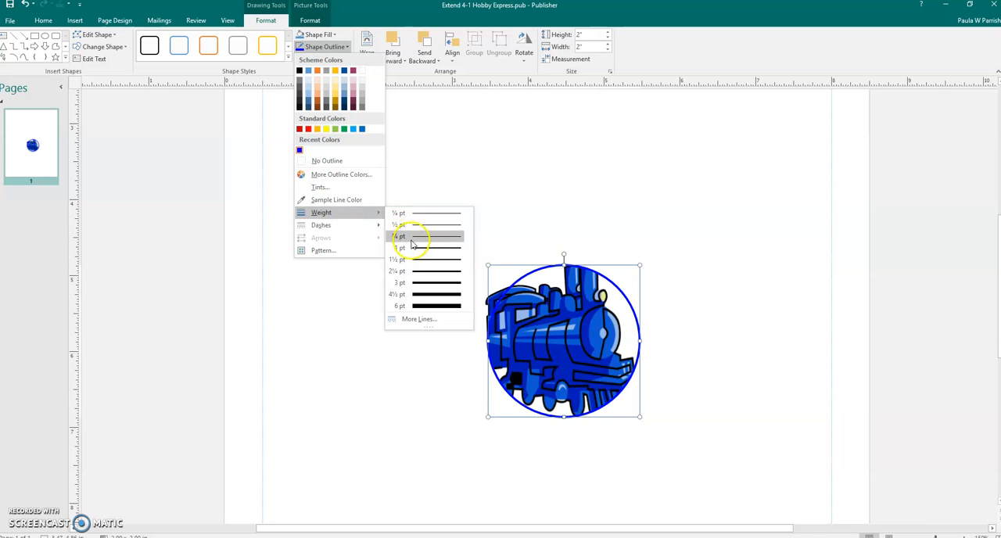
left_click(403, 286)
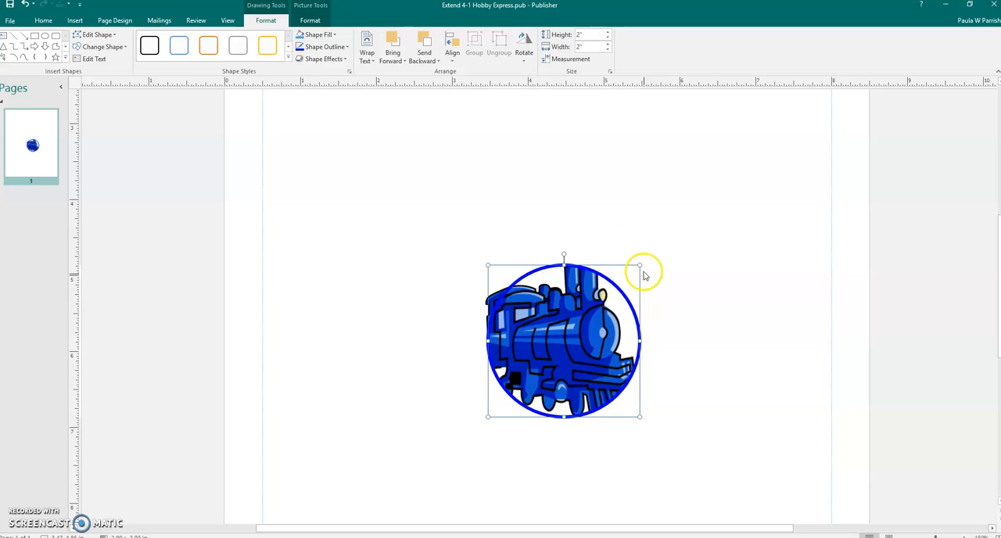
Step: Draw a text box about 5.15" wide across the locomotive circle, extending past it on both sides
left_click(72, 21)
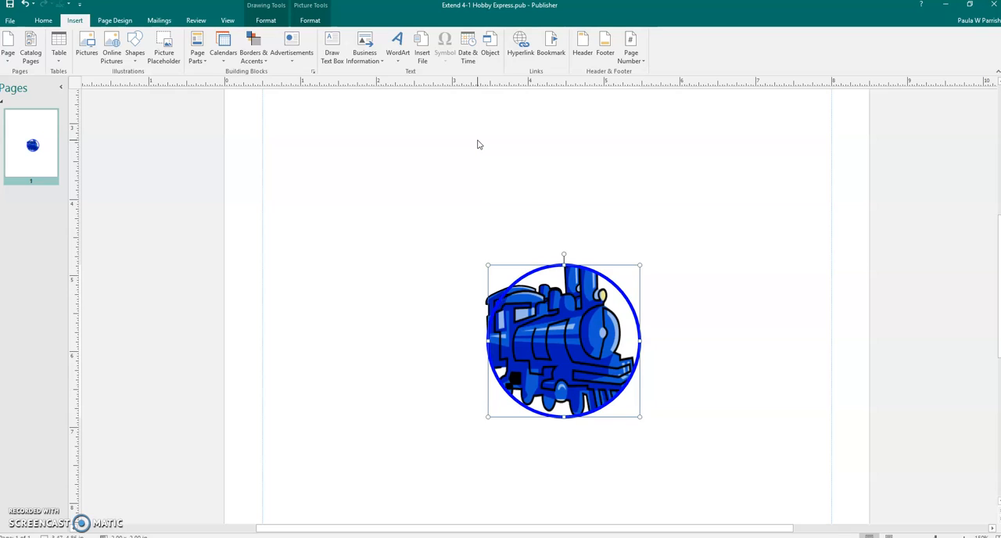
left_click(332, 49)
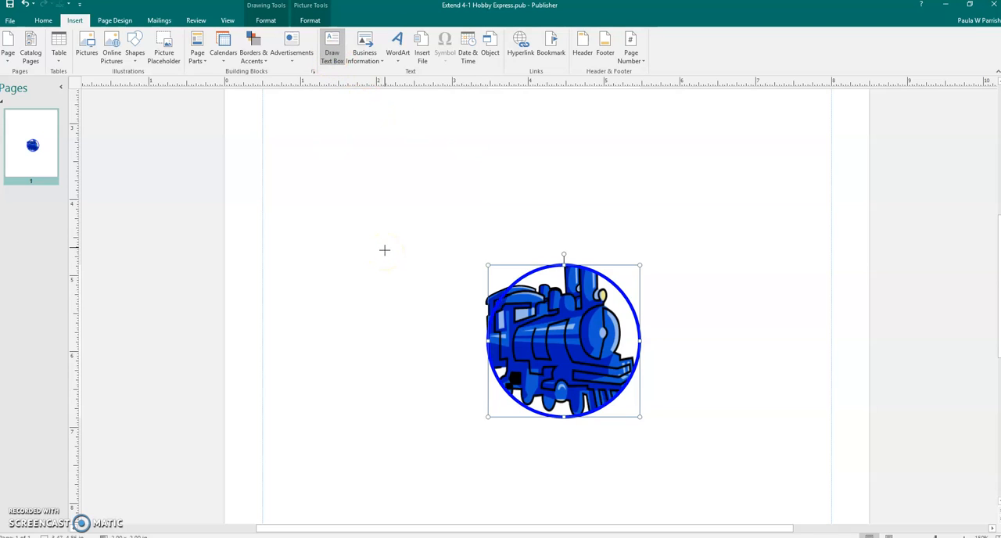
mouse_move(370, 240)
left_mouse_down()
mouse_move(380, 311)
mouse_move(682, 421)
mouse_move(650, 402)
mouse_move(762, 402)
left_mouse_up()
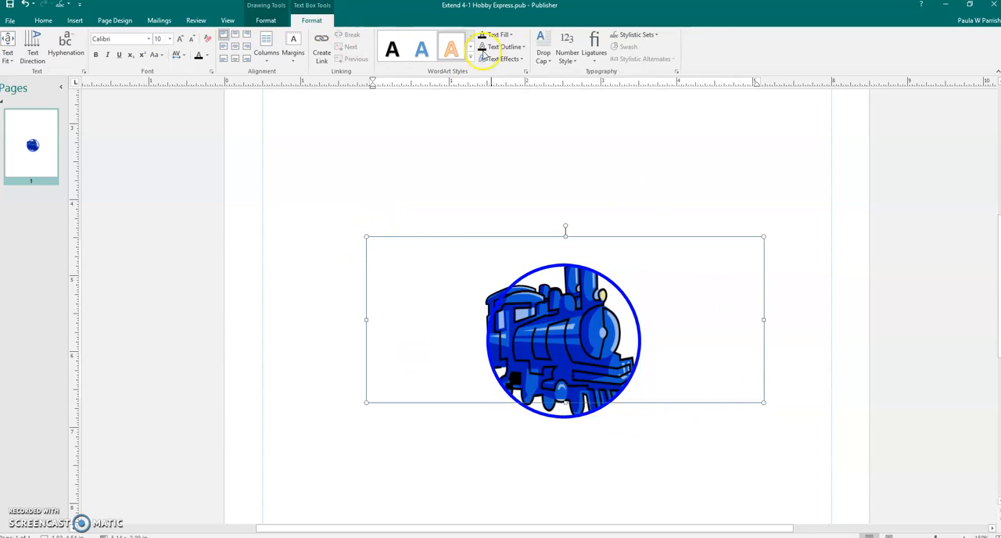
Step: Set the text box's height to 0.75"
left_click(270, 19)
left_click(585, 34)
double_click(586, 34)
key("BackSpace")
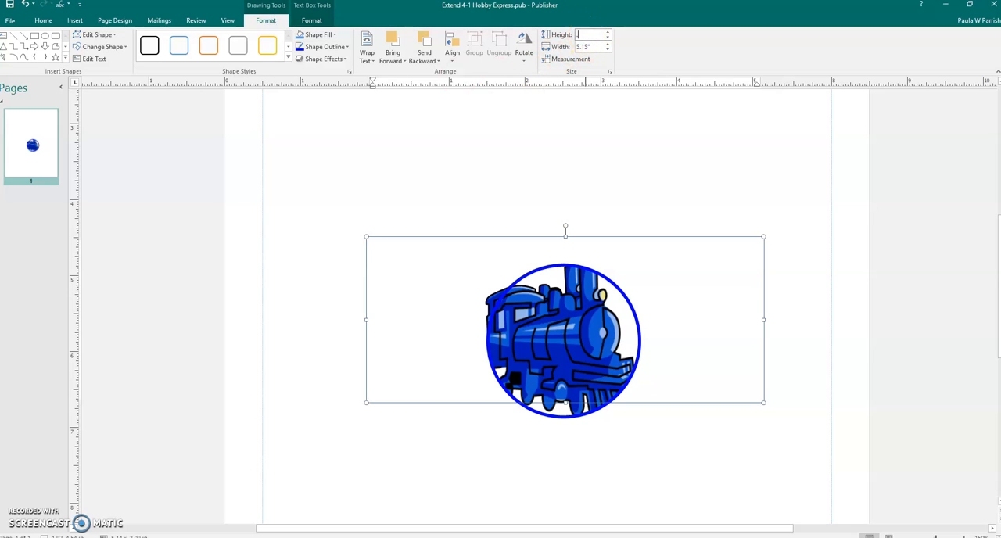
type(".75")
key("Return")
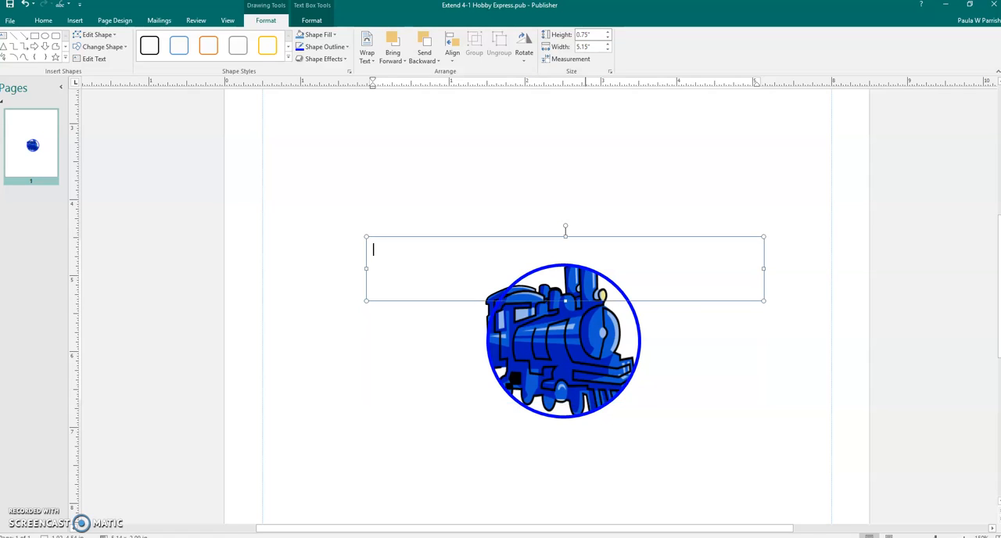
left_click(573, 48)
Step: Enter the text "Hobby Express" in the text box
type("Hobby Express")
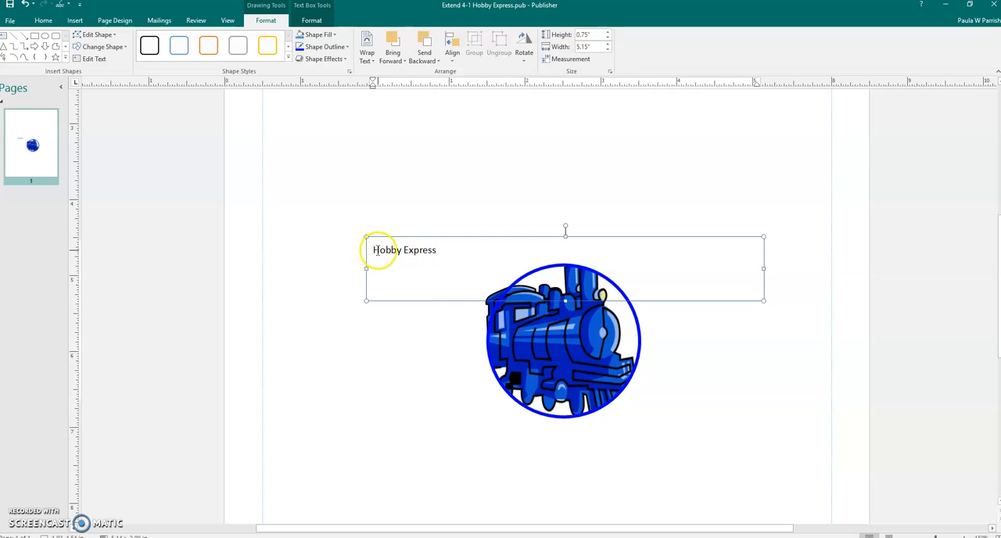
Step: Apply Best Fit to the "Hobby Express" text and fill its text box with a dark blue scheme color
left_click_drag(371, 251, 435, 250)
right_click(436, 251)
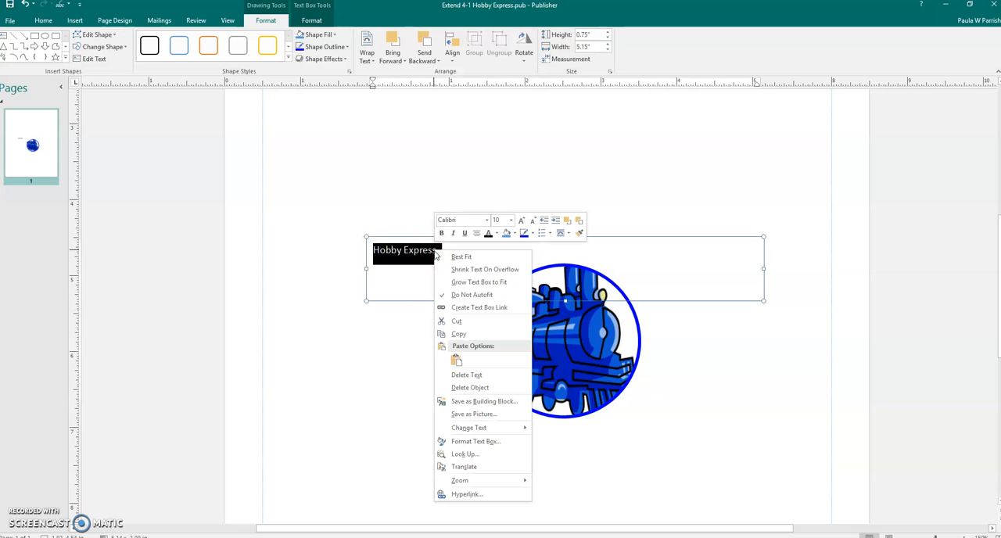
left_click(453, 257)
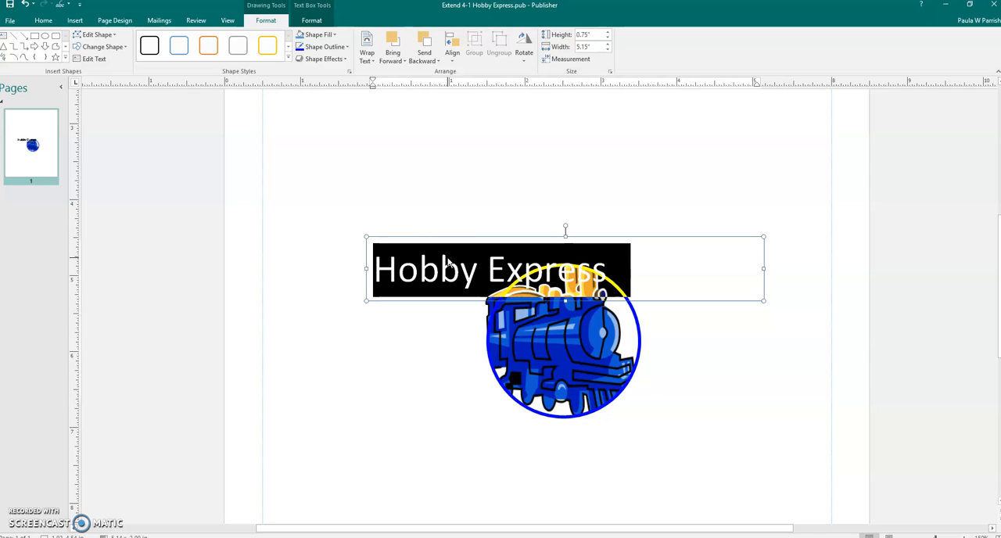
left_click(335, 35)
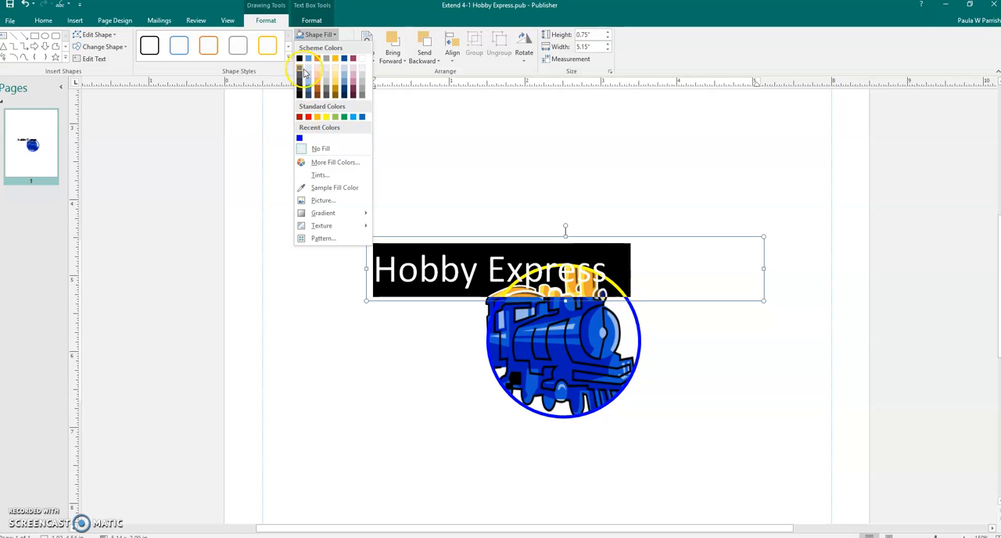
left_click(344, 90)
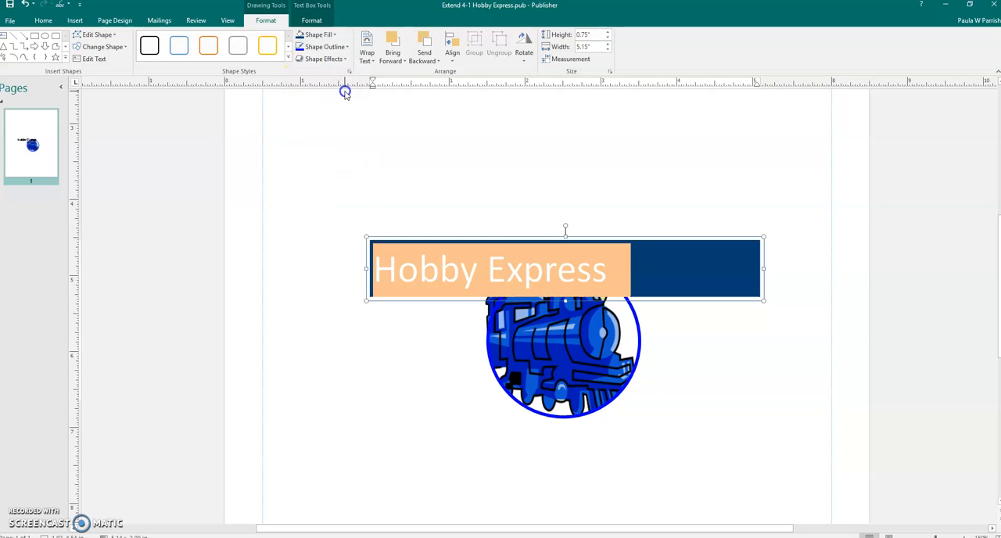